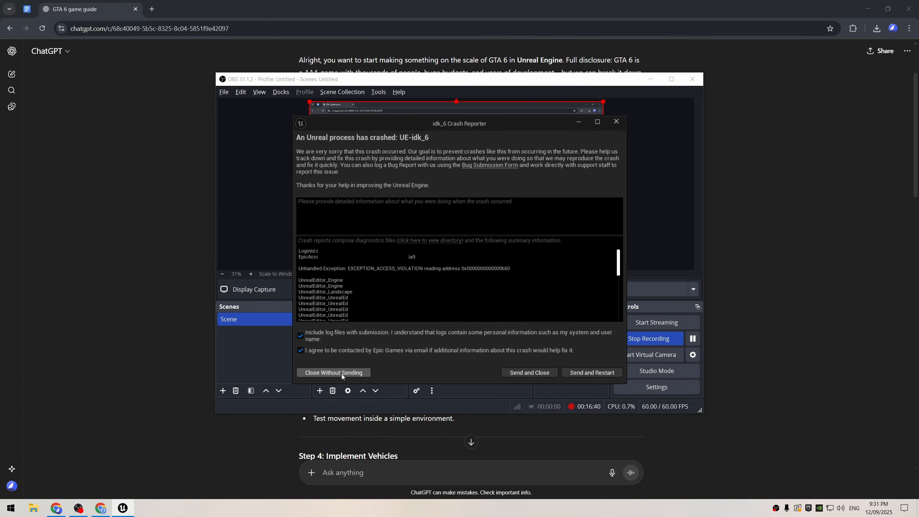
# Step: Close the crash report without sending it and save the new level as MainMap in the ThirdPerson folder
pyautogui.click(341, 373)
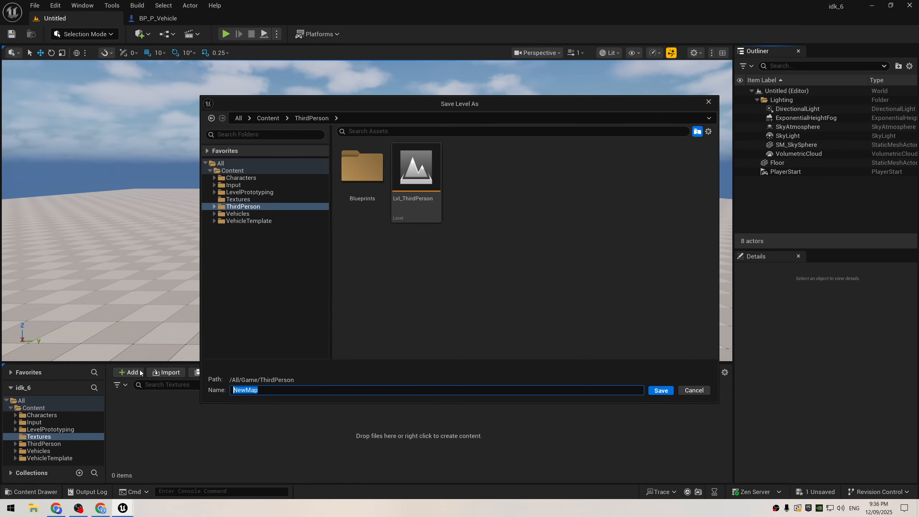
pyautogui.write('MainMap')
pyautogui.press('Return')
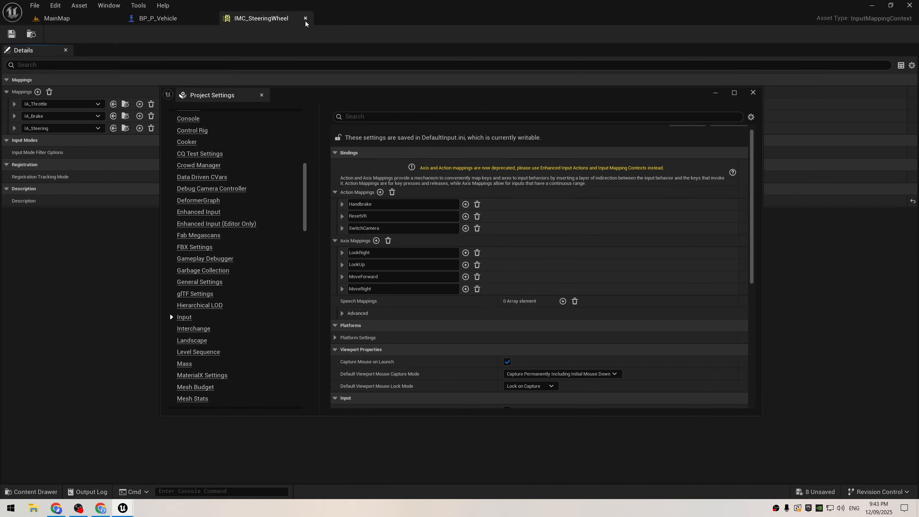
# Step: Close the IMC_SteeringWheel mapping context and open the IMC_Default mapping context from the vehicle template's Input folder
pyautogui.click(305, 20)
pyautogui.click(57, 18)
pyautogui.click(227, 437)
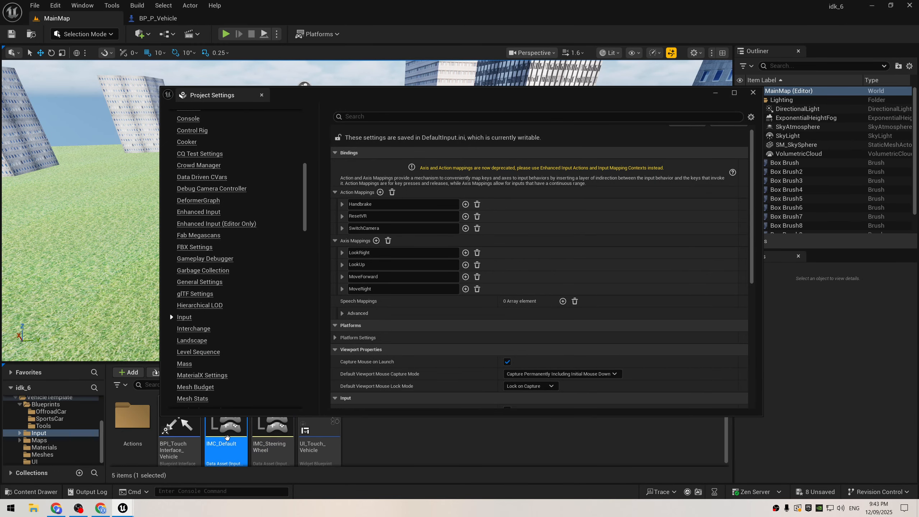
pyautogui.doubleClick(227, 437)
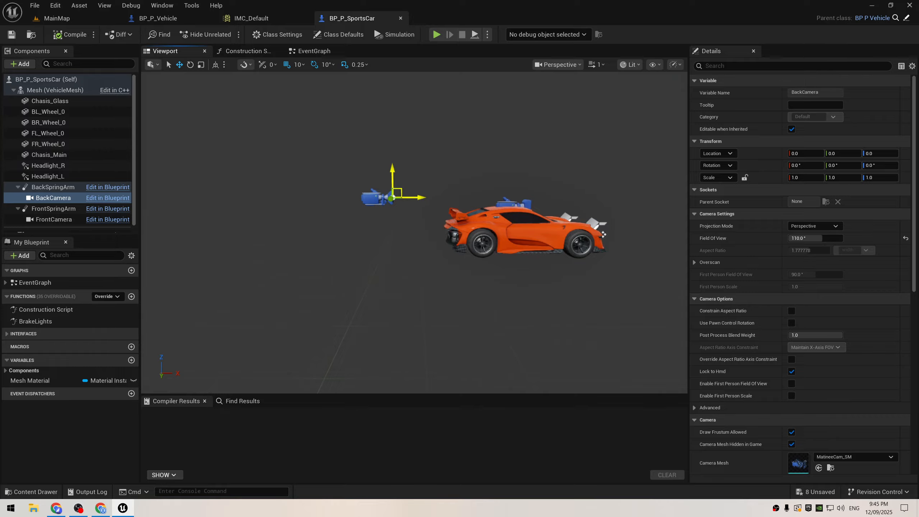
# Step: Move the sports car's BackCamera farther behind the car and play-test MainMap
pyautogui.moveTo(408, 193); pyautogui.dragTo(353, 197)
pyautogui.press('e')
pyautogui.press('w')
pyautogui.click(83, 19)
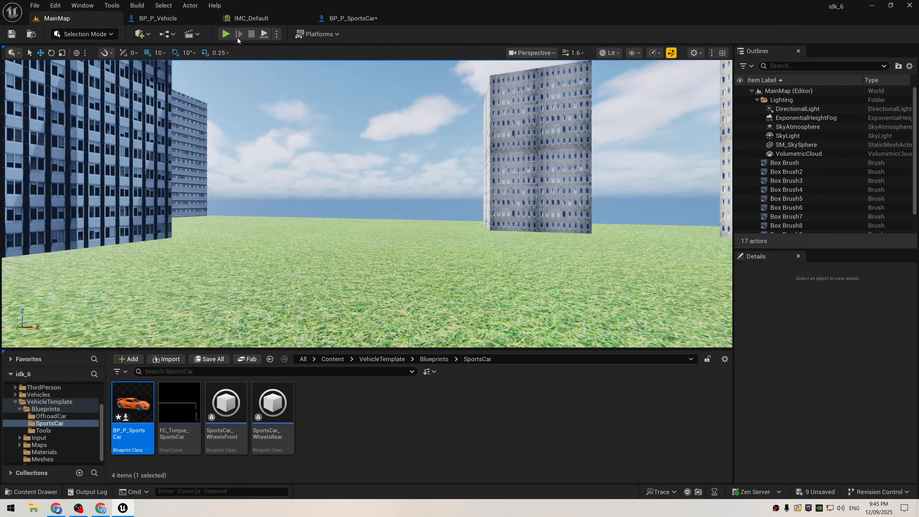
pyautogui.hotkey('alt', 'p')
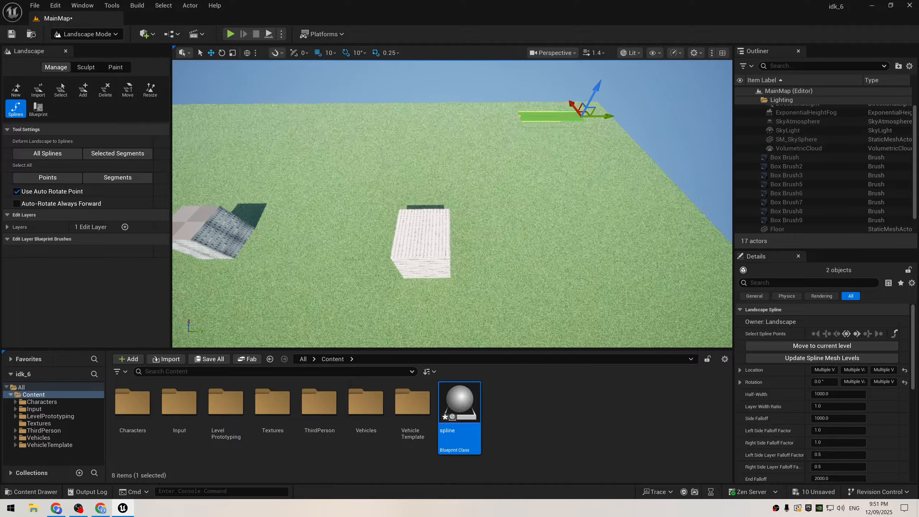
# Step: Set the viewport scalability of all quality groups to Low
pyautogui.click(675, 53)
pyautogui.moveTo(711, 101)
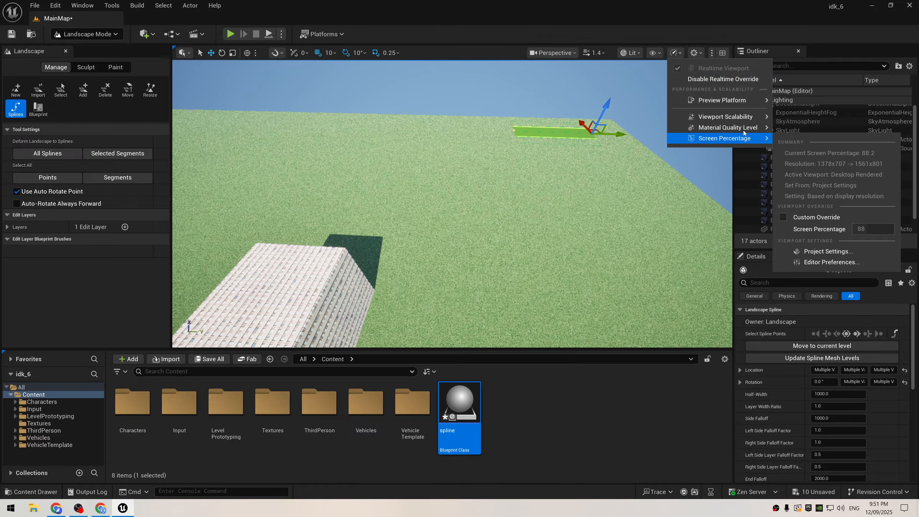
pyautogui.moveTo(741, 118)
pyautogui.click(476, 135)
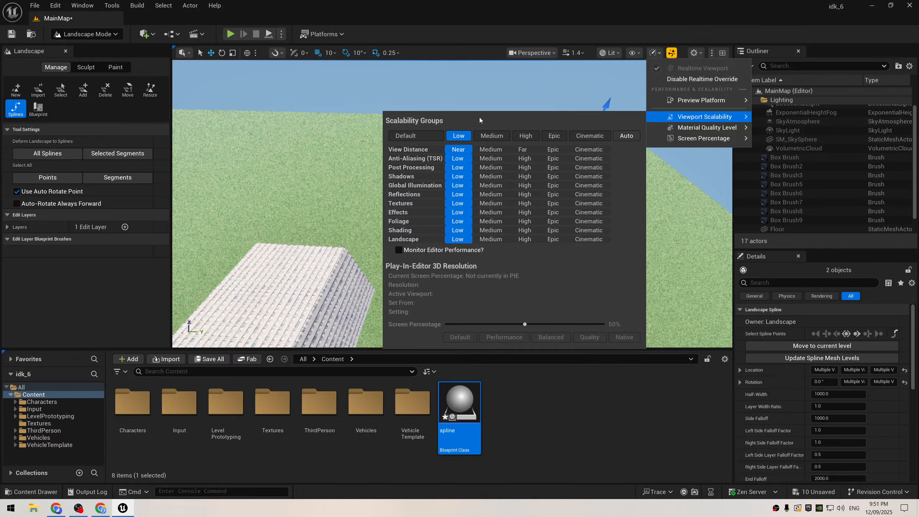
# Step: Select the end control point of the landscape spline and move it to lengthen the road strip across the grass
pyautogui.click(479, 98)
pyautogui.moveTo(480, 97); pyautogui.dragTo(507, 99, button='right')
pyautogui.click(486, 133)
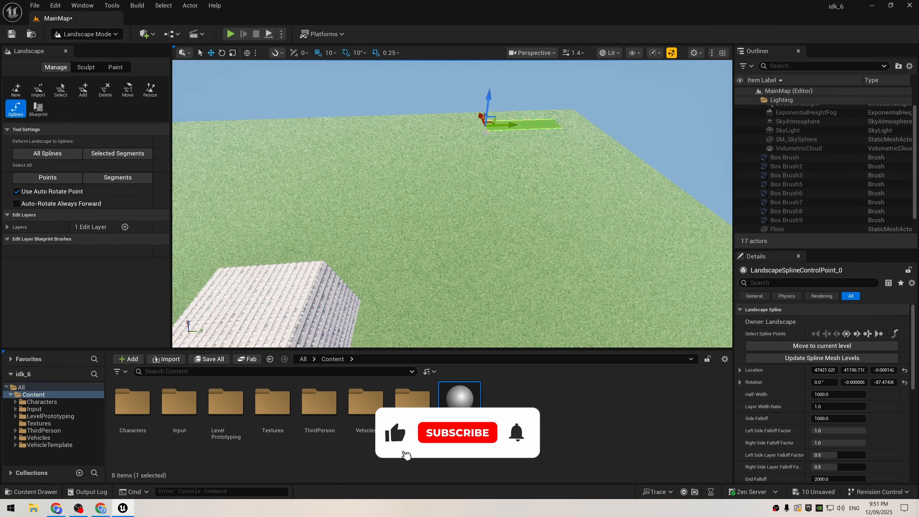
pyautogui.moveTo(507, 125); pyautogui.dragTo(246, 131)
pyautogui.moveTo(246, 131); pyautogui.dragTo(390, 120, button='right')
pyautogui.press('s')
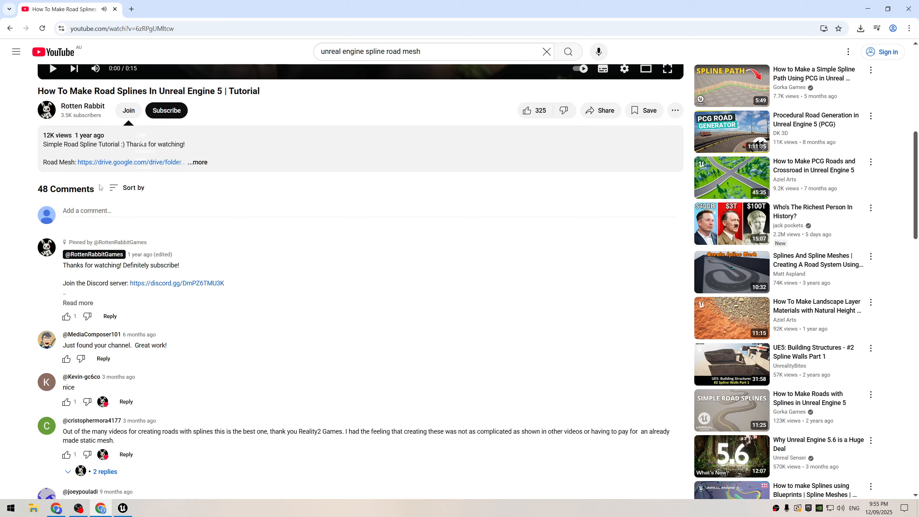
pyautogui.click(217, 146)
pyautogui.click(116, 161)
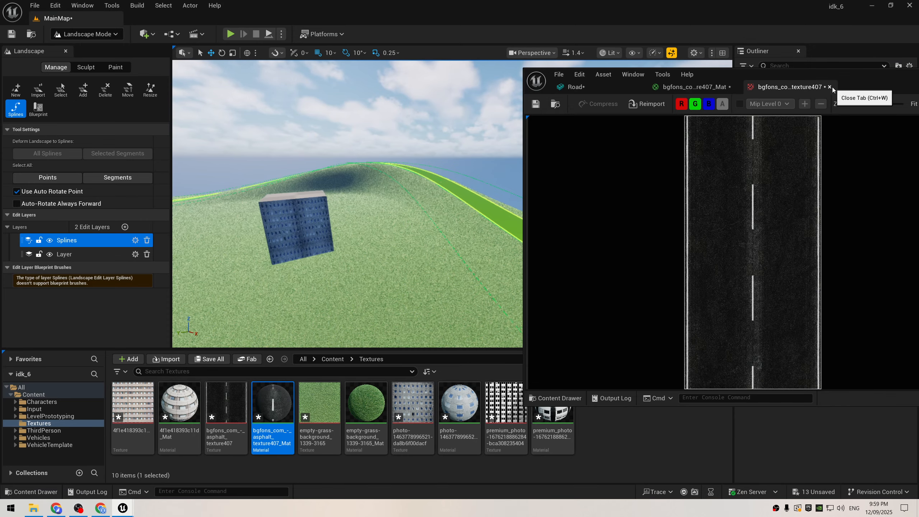
# Step: Close the asphalt texture's editor and maximize the editor window of the bgfons asphalt material
pyautogui.click(829, 87)
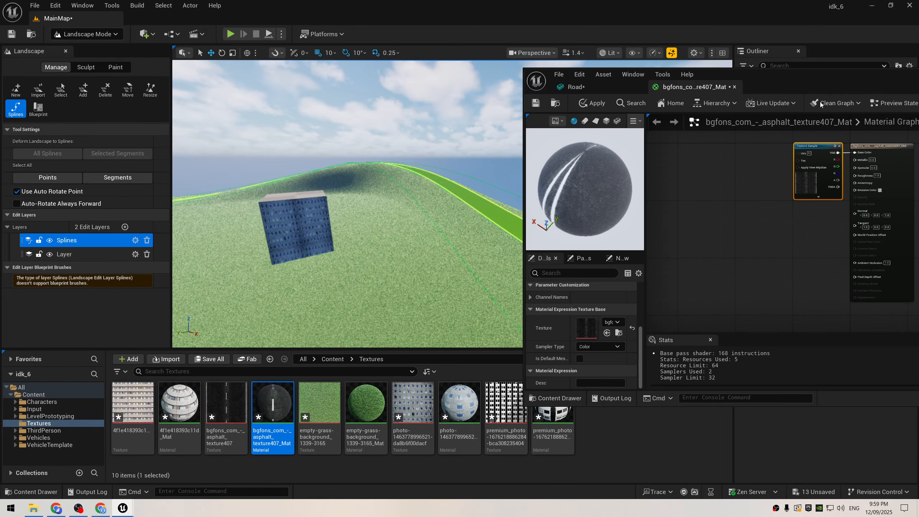
pyautogui.moveTo(705, 203); pyautogui.dragTo(784, 215, button='right')
pyautogui.scroll(-1, 784, 214)
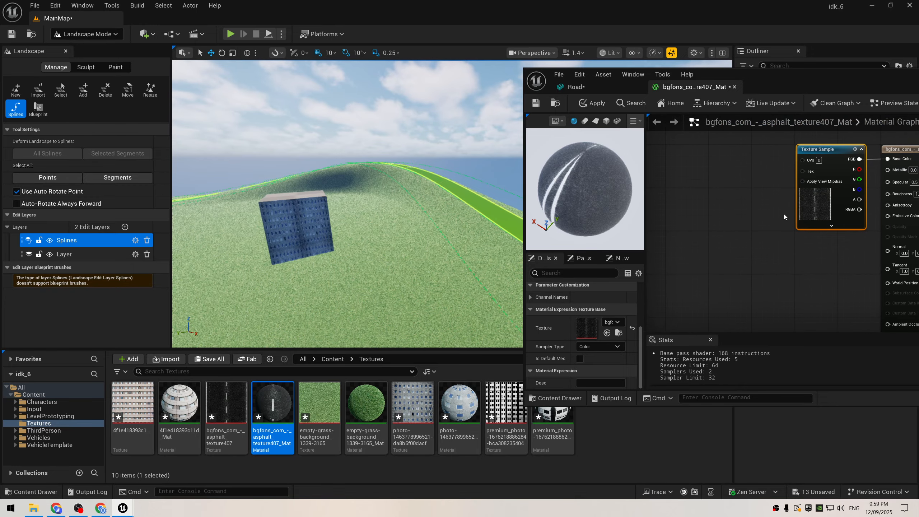
pyautogui.doubleClick(769, 89)
pyautogui.moveTo(382, 186); pyautogui.dragTo(447, 231, button='right')
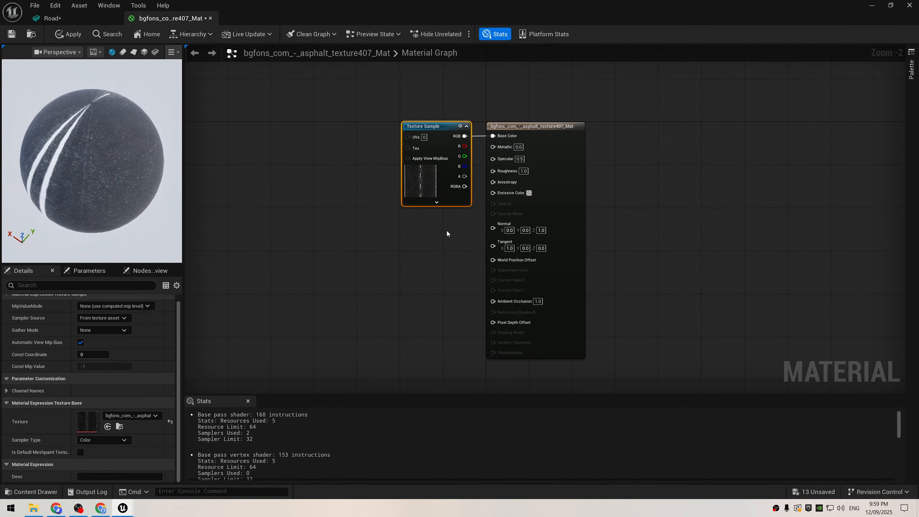
# Step: Space the material output node well apart from the Texture Sample node in the asphalt material graph
pyautogui.scroll(1, 447, 230)
pyautogui.moveTo(592, 212); pyautogui.dragTo(848, 208)
pyautogui.moveTo(553, 167); pyautogui.dragTo(443, 163, button='right')
# Step: Search the material node list for "size" and add a ViewSize node below the Texture Sample node
pyautogui.moveTo(368, 101); pyautogui.dragTo(412, 116)
pyautogui.write('size')
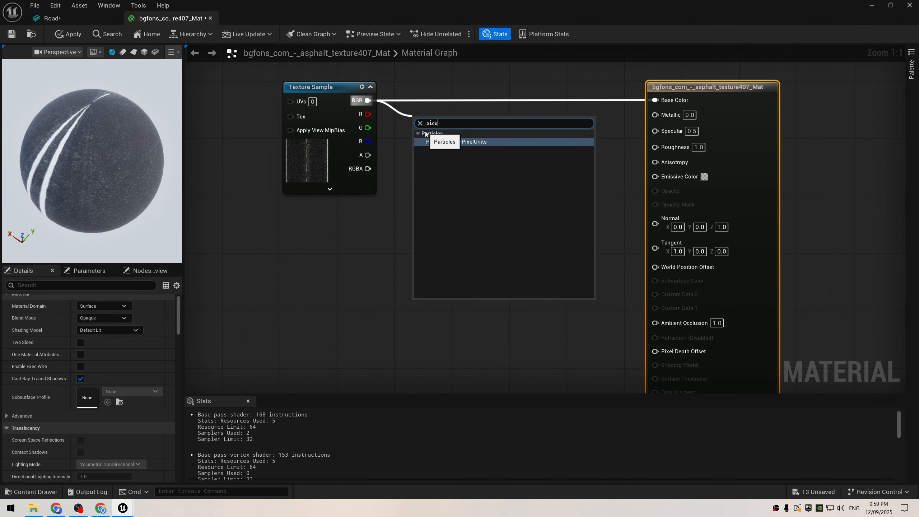
pyautogui.rightClick(399, 238)
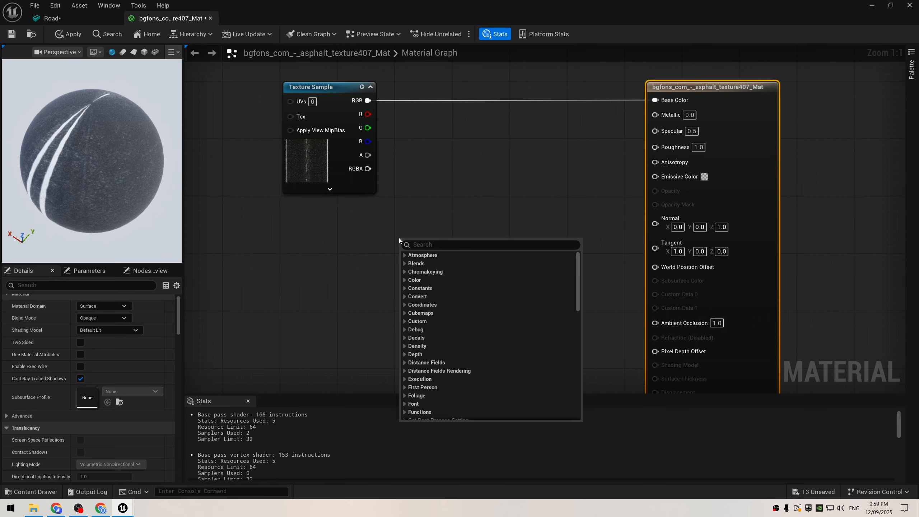
pyautogui.click(455, 244)
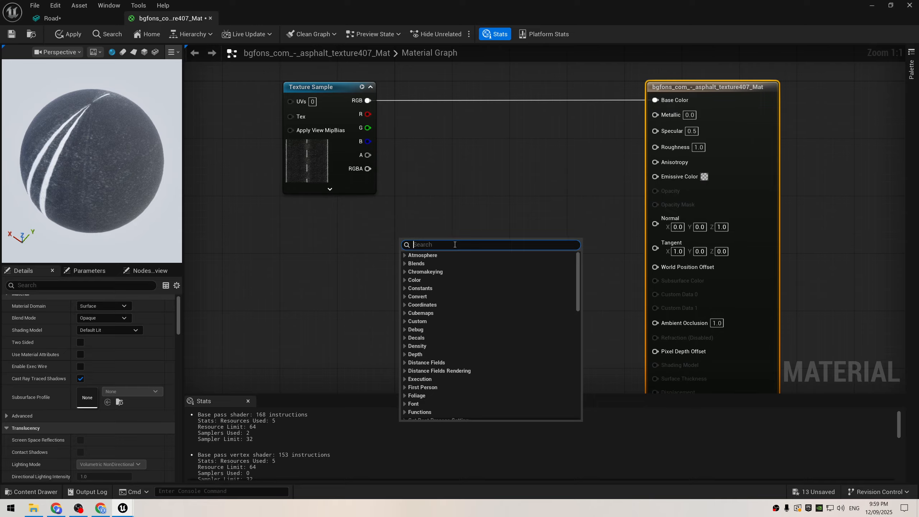
pyautogui.write('size')
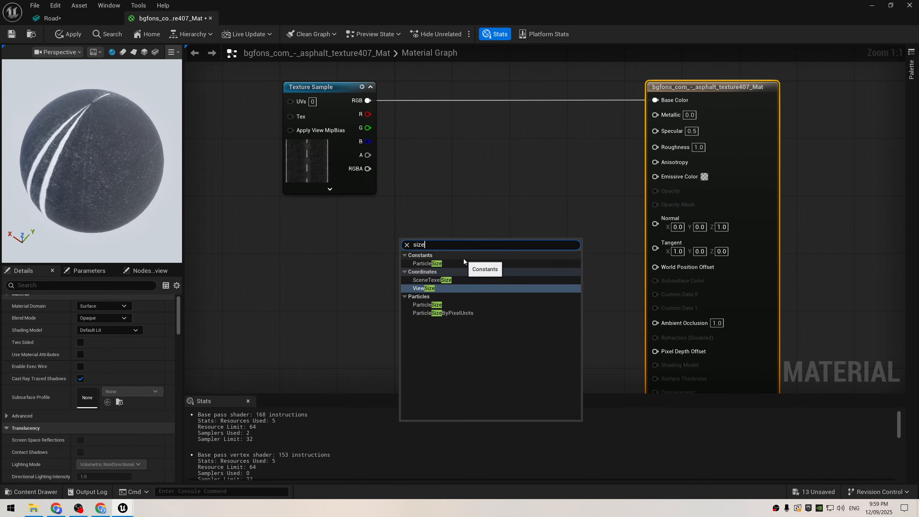
pyautogui.press('Return')
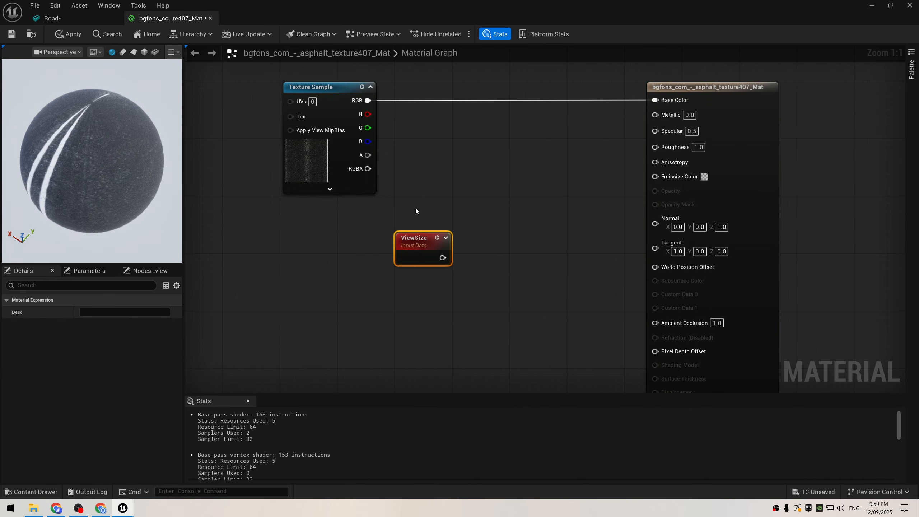
# Step: Add a Subtract node fed by the Texture Sample's RGB and ViewSize, and connect its result to Base Color
pyautogui.moveTo(413, 240); pyautogui.dragTo(319, 242)
pyautogui.moveTo(368, 101); pyautogui.dragTo(438, 133)
pyautogui.write('subtract')
pyautogui.press('Return')
pyautogui.moveTo(350, 257); pyautogui.dragTo(445, 165)
pyautogui.moveTo(485, 150); pyautogui.dragTo(655, 100)
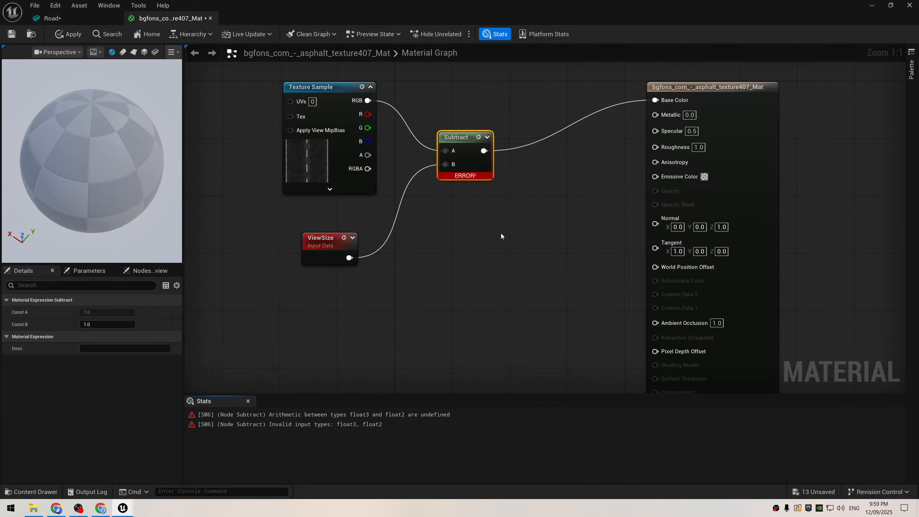
# Step: Undo the Subtract node and its connections in the asphalt material graph
pyautogui.moveTo(242, 277); pyautogui.dragTo(421, 243)
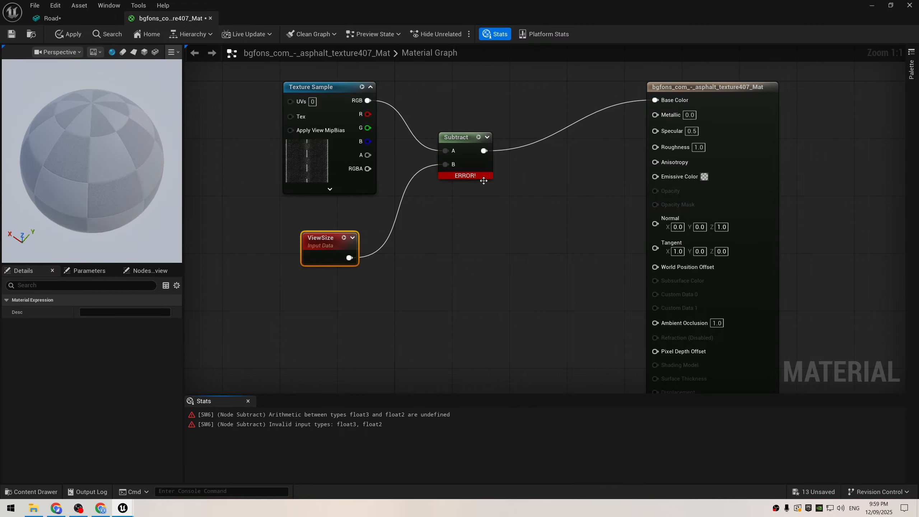
pyautogui.hotkey('ctrl', 'z')
pyautogui.hotkey('ctrl', 'z')
pyautogui.hotkey('ctrl', 'z')
pyautogui.hotkey('ctrl', 'z')
pyautogui.hotkey('ctrl', 'z')
pyautogui.hotkey('ctrl', 'z')
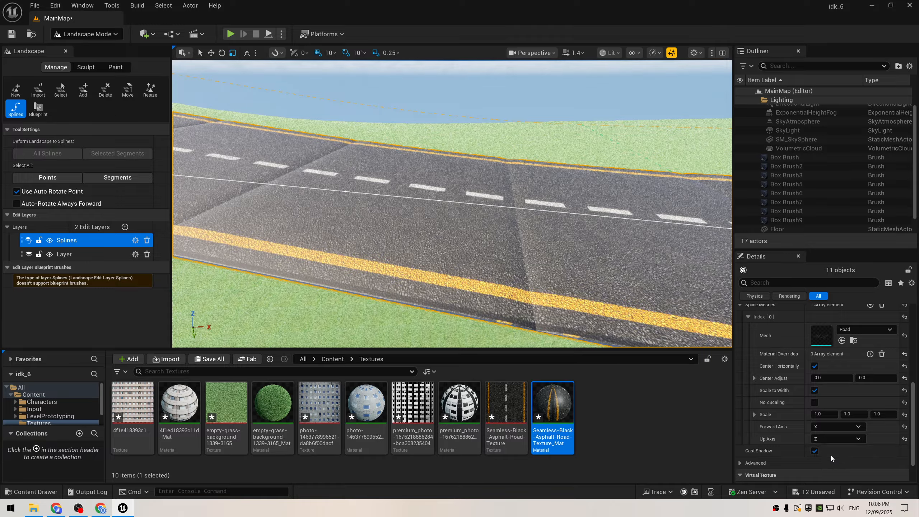
# Step: Try Y and X as the Up Axis of the road spline mesh, and undo the last axis change
pyautogui.click(831, 456)
pyautogui.moveTo(564, 253); pyautogui.dragTo(557, 213, button='right')
pyautogui.click(830, 440)
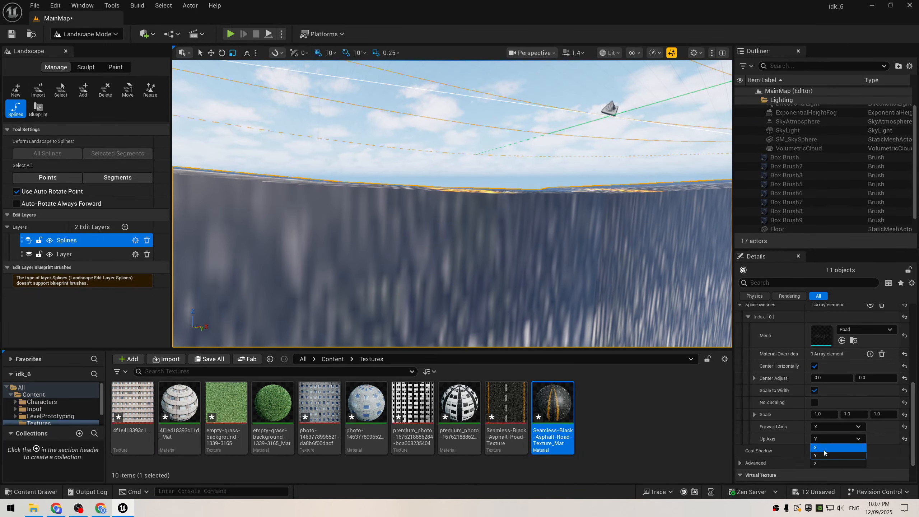
pyautogui.click(824, 449)
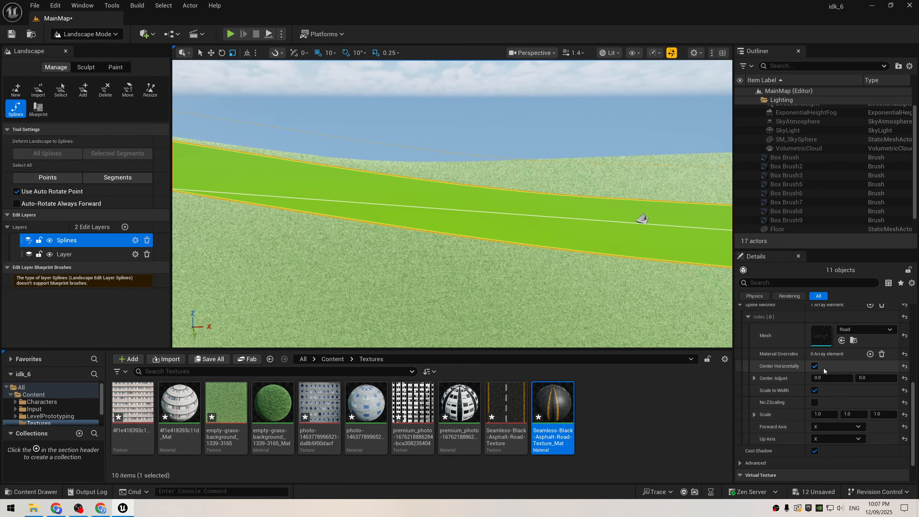
pyautogui.hotkey('ctrl', 'z')
# Step: Set both the Forward Axis and the Up Axis of the road spline mesh to Z
pyautogui.click(840, 427)
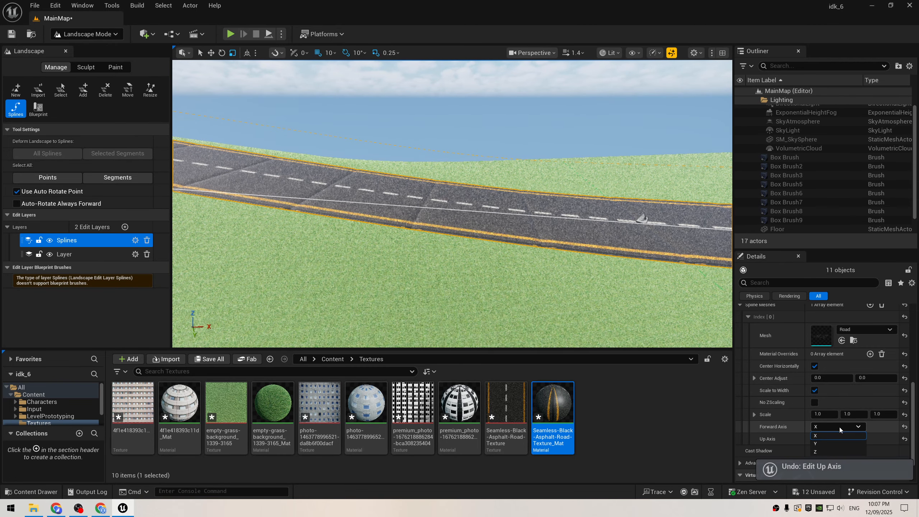
pyautogui.click(832, 451)
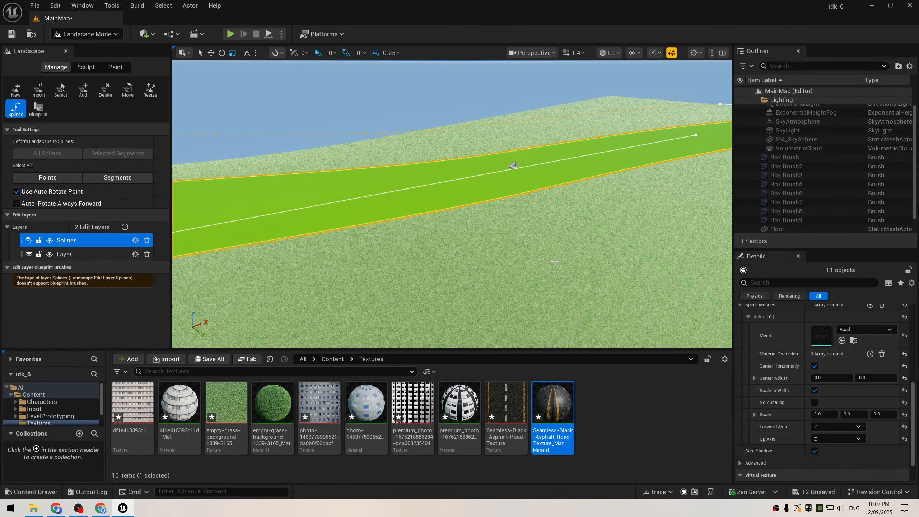
pyautogui.click(820, 439)
pyautogui.click(824, 464)
pyautogui.moveTo(514, 218); pyautogui.dragTo(506, 188, button='right')
# Step: Set the road spline mesh's Up Axis to X and its Forward Axis to X
pyautogui.click(825, 439)
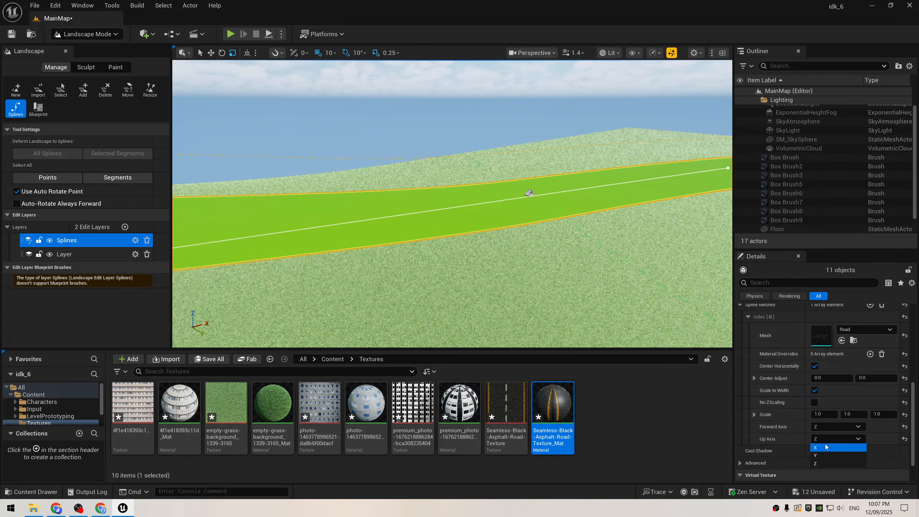
pyautogui.click(826, 446)
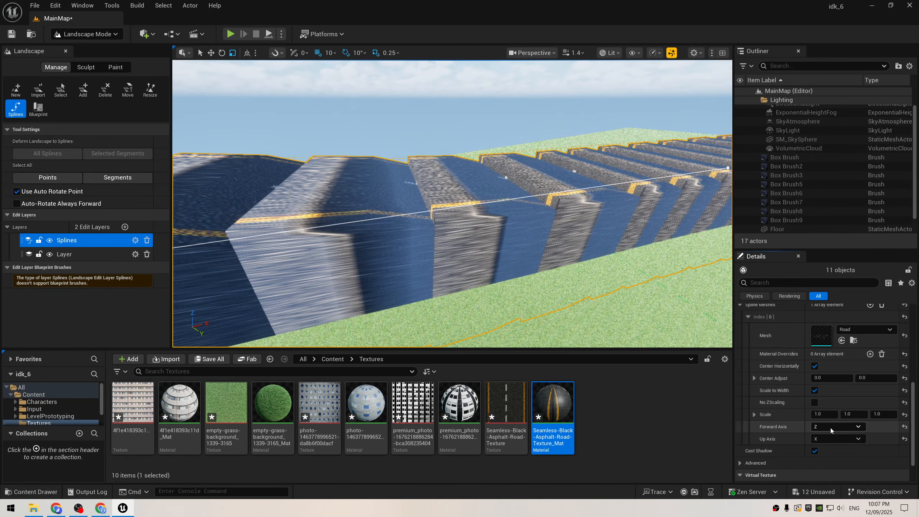
pyautogui.click(829, 428)
pyautogui.click(829, 435)
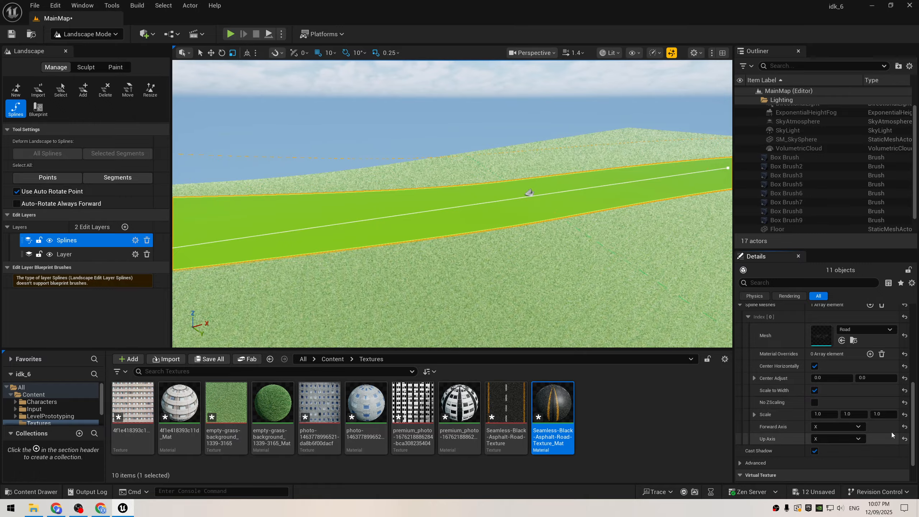
# Step: Set the road spline mesh's Forward Axis to X and its Up Axis to Z
pyautogui.click(835, 429)
pyautogui.click(833, 435)
pyautogui.click(835, 438)
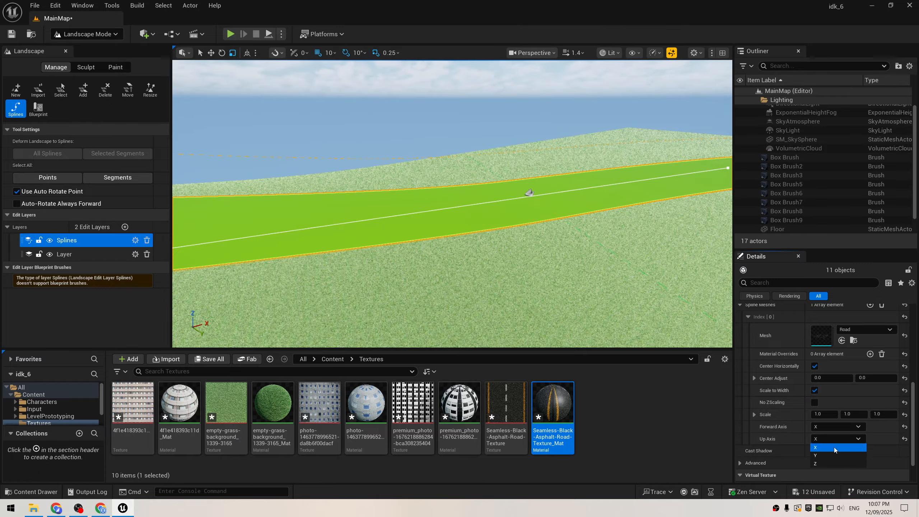
pyautogui.click(832, 464)
pyautogui.press('w')
pyautogui.moveTo(507, 217); pyautogui.dragTo(492, 203, button='right')
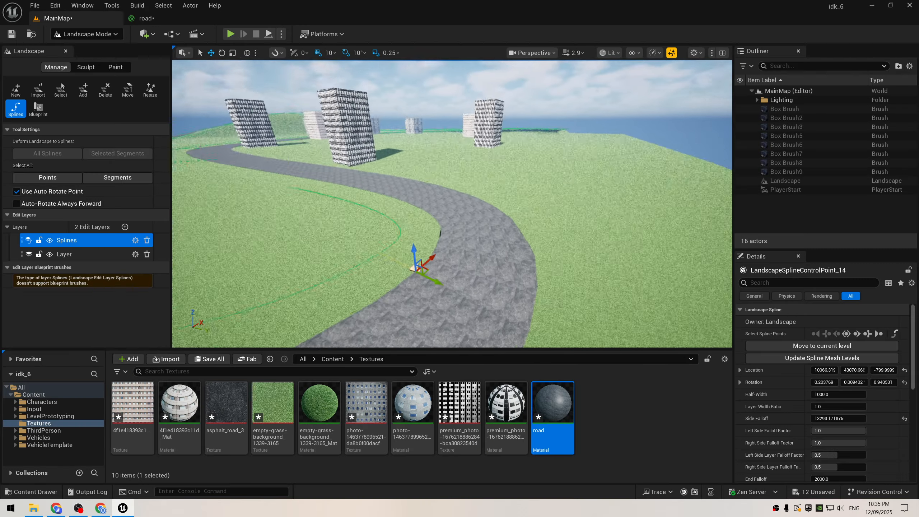
# Step: Rotate the Box Brush13 building 20 degrees about the vertical axis
pyautogui.moveTo(452, 202); pyautogui.dragTo(579, 218, button='right')
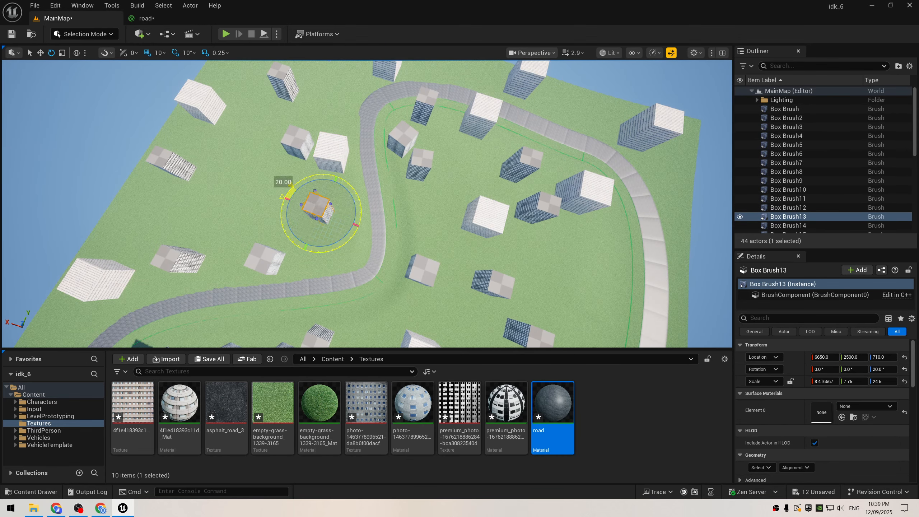
pyautogui.moveTo(314, 193); pyautogui.dragTo(313, 192, button='right')
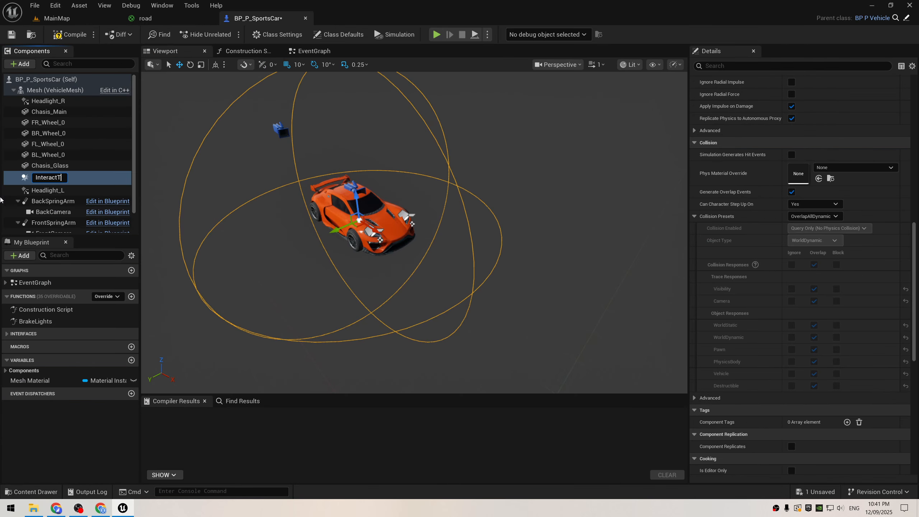
# Step: Open an event for the interaction collision sphere in the sports car blueprint and search for a Cast To node
pyautogui.moveTo(914, 290); pyautogui.dragTo(914, 393)
pyautogui.click(814, 239)
pyautogui.moveTo(484, 245); pyautogui.dragTo(353, 239, button='right')
pyautogui.moveTo(352, 211); pyautogui.dragTo(412, 203)
pyautogui.write('castot')
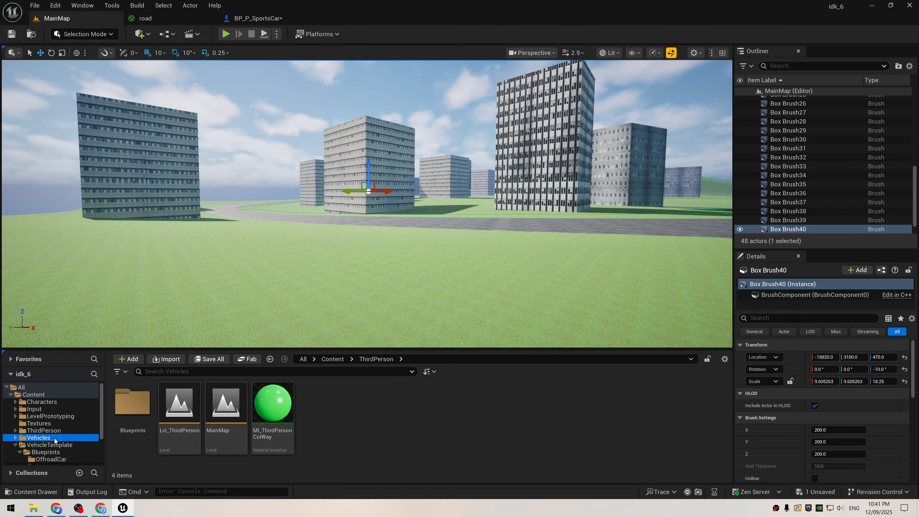
# Step: Find and open the Blueprints folder inside the ThirdPerson content folder
pyautogui.click(49, 425)
pyautogui.click(46, 418)
pyautogui.scroll(1, 46, 409)
pyautogui.click(46, 404)
pyautogui.click(47, 397)
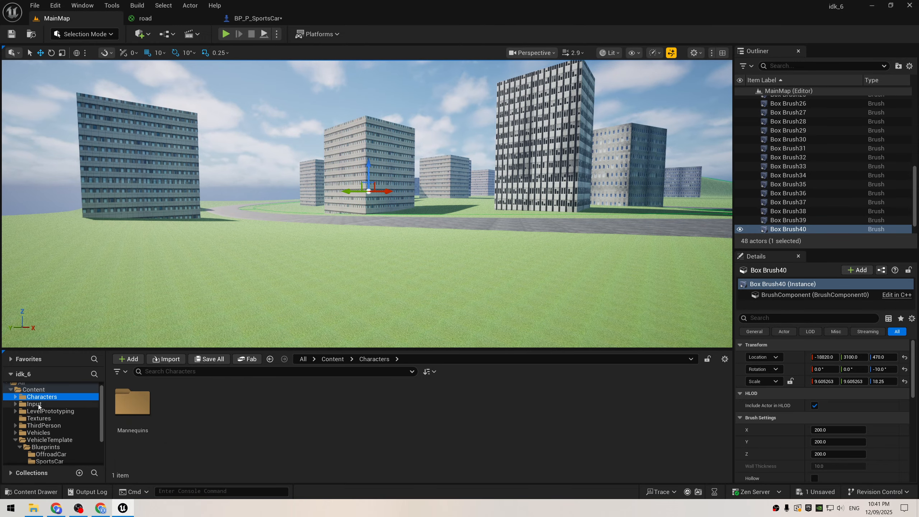
pyautogui.click(42, 411)
pyautogui.click(47, 426)
pyautogui.doubleClick(145, 409)
# Step: Rename the third-person character blueprint as hero
pyautogui.click(152, 408)
pyautogui.press('F2')
pyautogui.write('hero')
pyautogui.press('Return')
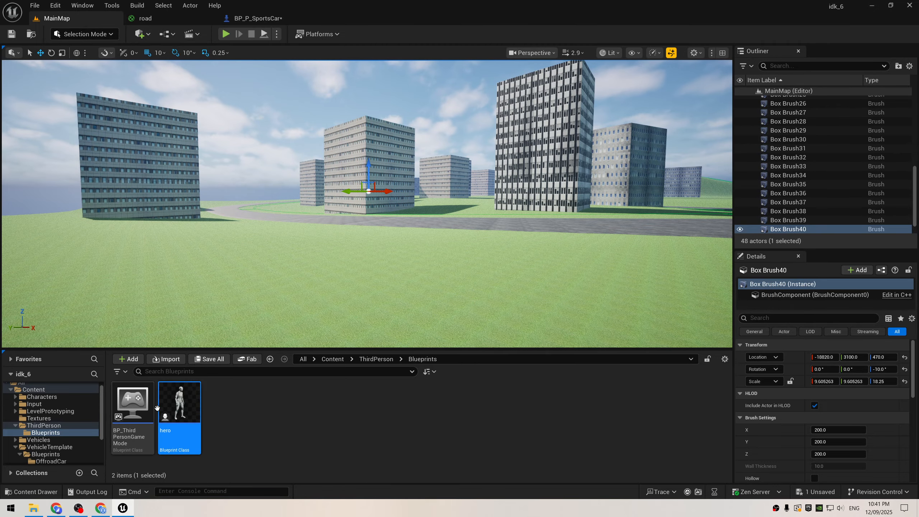
# Step: Cast the overlap event's Other Actor to hero in the sports car blueprint
pyautogui.click(258, 18)
pyautogui.moveTo(353, 211); pyautogui.dragTo(434, 198)
pyautogui.write('hero')
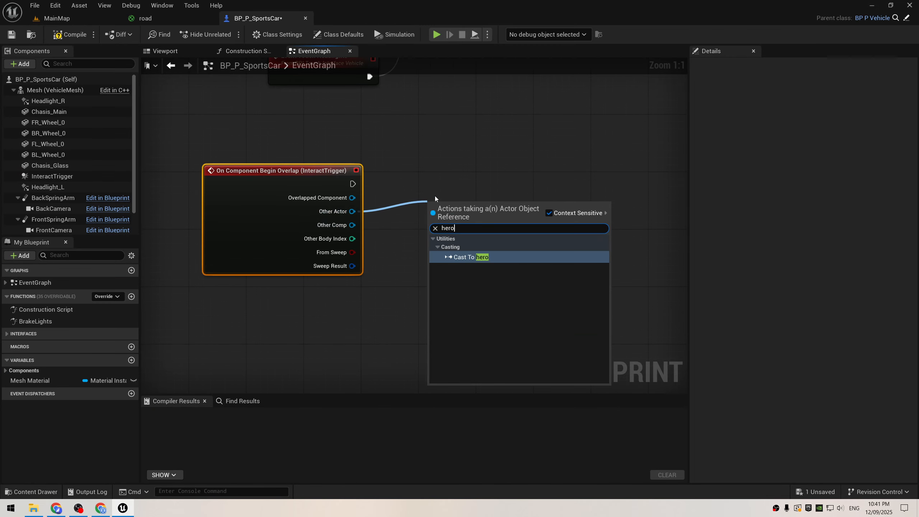
pyautogui.press('Return')
pyautogui.moveTo(492, 214); pyautogui.dragTo(478, 185)
pyautogui.moveTo(478, 185); pyautogui.dragTo(354, 179, button='right')
pyautogui.moveTo(354, 179); pyautogui.dragTo(397, 180)
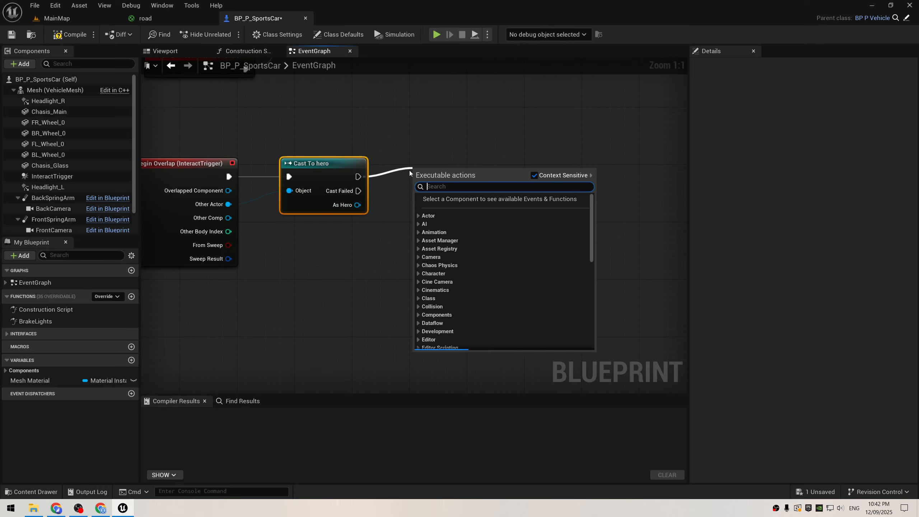
pyautogui.write('tri')
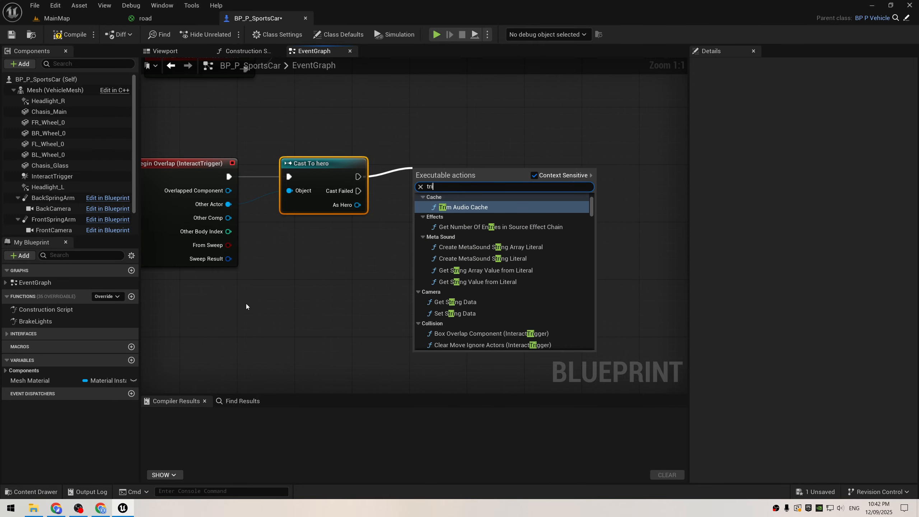
pyautogui.click(246, 306)
# Step: Add a Set Collision Enabled node for InteractTrigger with No Collision and run it after the hero cast
pyautogui.scroll(-1, 76, 205)
pyautogui.scroll(1, 76, 203)
pyautogui.moveTo(62, 176); pyautogui.dragTo(318, 124)
pyautogui.write('set col')
pyautogui.moveTo(368, 130); pyautogui.dragTo(357, 177)
pyautogui.click(457, 199)
pyautogui.moveTo(409, 213); pyautogui.dragTo(431, 221)
pyautogui.click(334, 131)
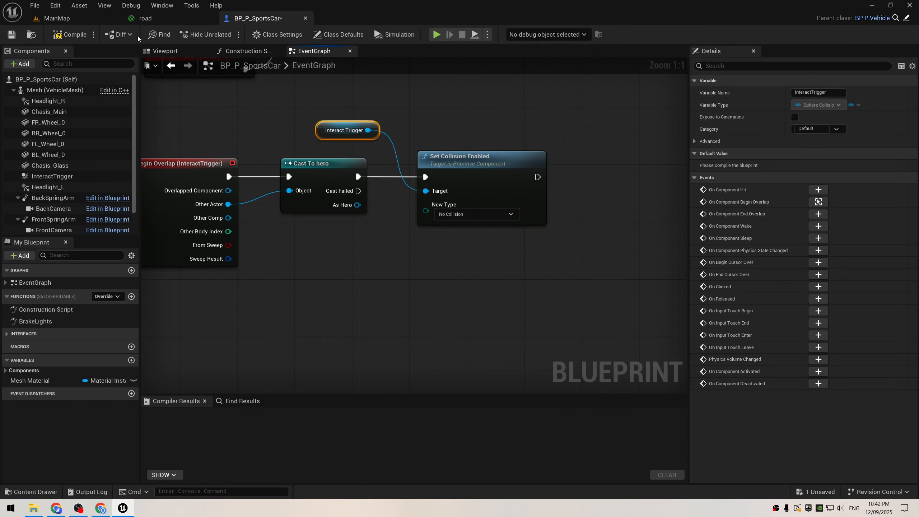
# Step: Create a Widget Preview asset named MainWidget in the ThirdPerson Blueprints folder and open it
pyautogui.click(60, 19)
pyautogui.click(55, 433)
pyautogui.rightClick(295, 435)
pyautogui.moveTo(338, 427)
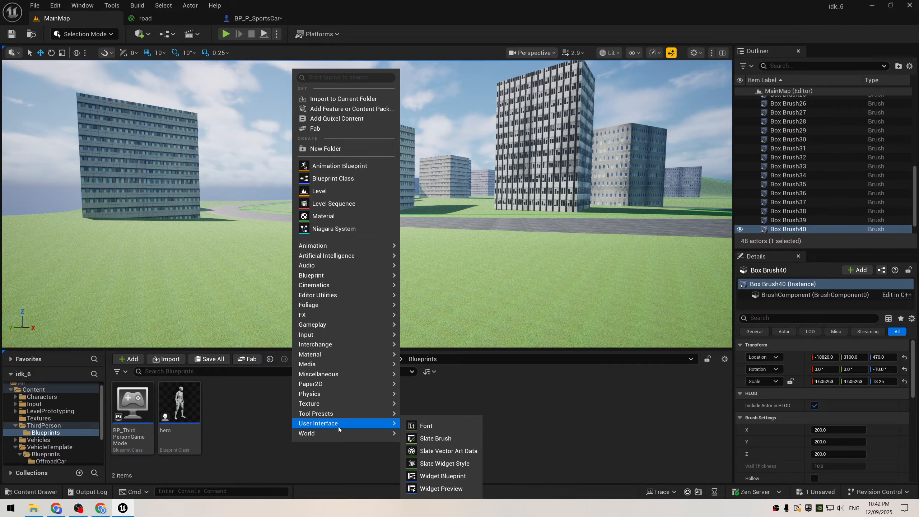
pyautogui.click(426, 477)
pyautogui.write('MainWidget')
pyautogui.press('Return')
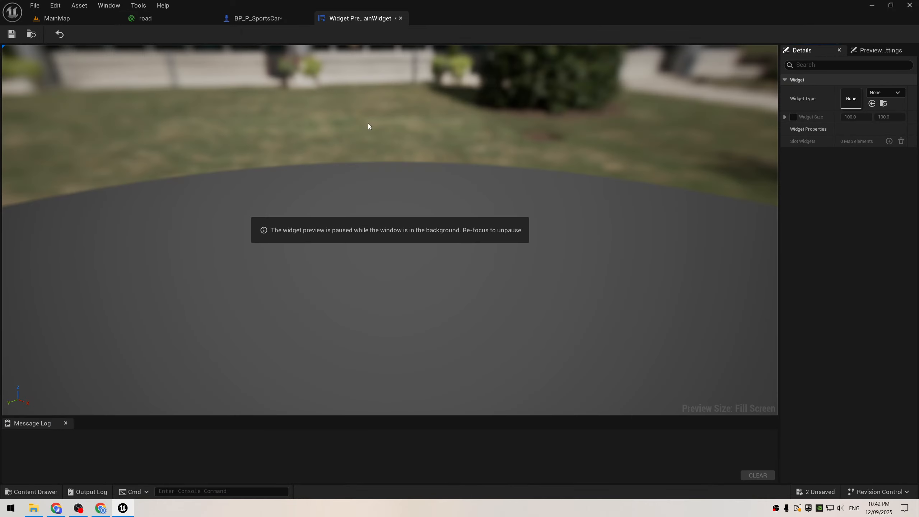
# Step: Close the MainWidget preview and delete that asset from the Blueprints folder
pyautogui.click(400, 18)
pyautogui.click(57, 18)
pyautogui.press('Delete')
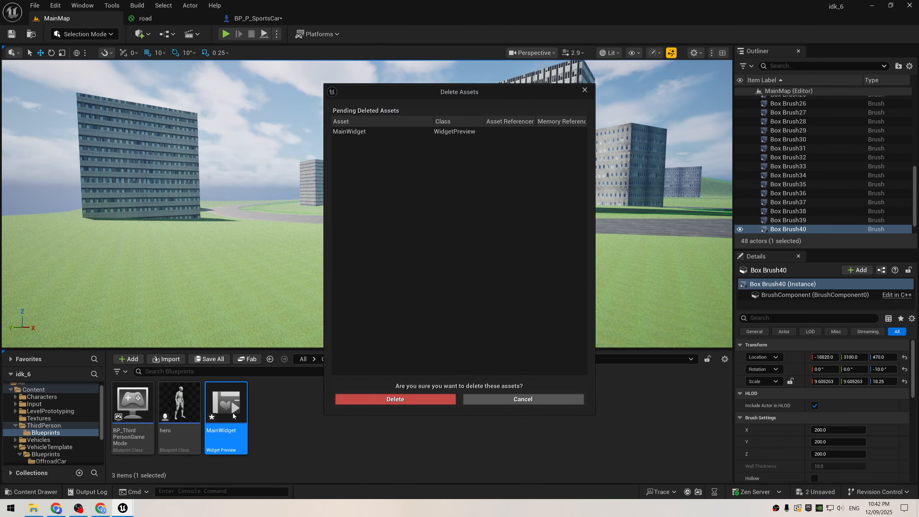
pyautogui.press('Return')
# Step: Create a Widget Blueprint with UserWidget as its parent class, name it MainWidget and open it
pyautogui.rightClick(303, 435)
pyautogui.moveTo(340, 320)
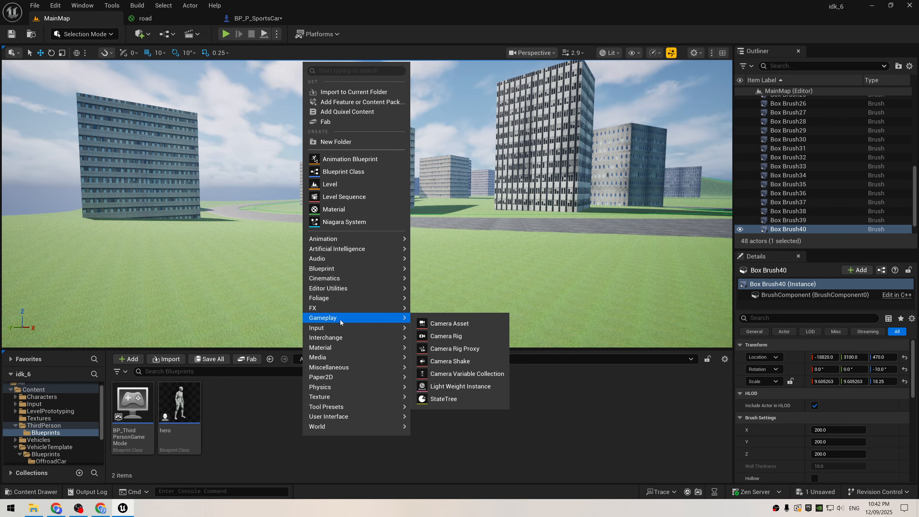
pyautogui.click(445, 485)
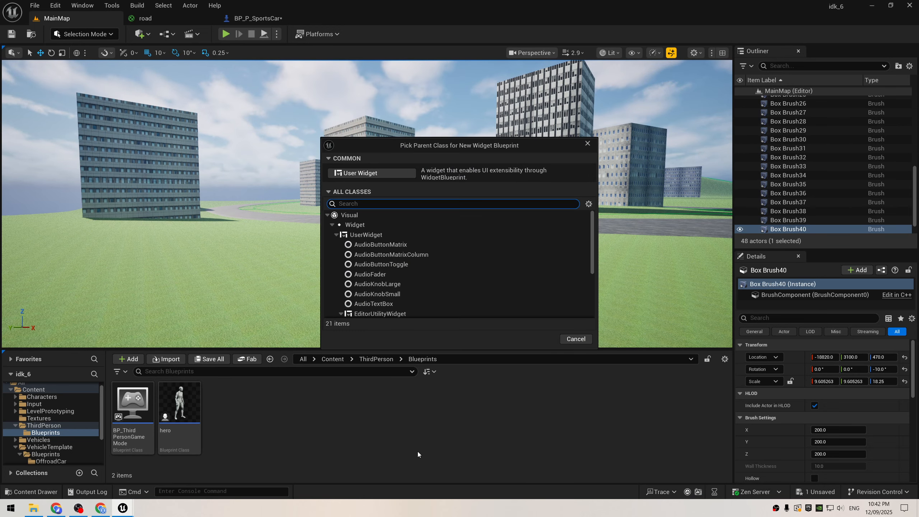
pyautogui.click(366, 234)
pyautogui.click(545, 339)
pyautogui.write('MainWidge')
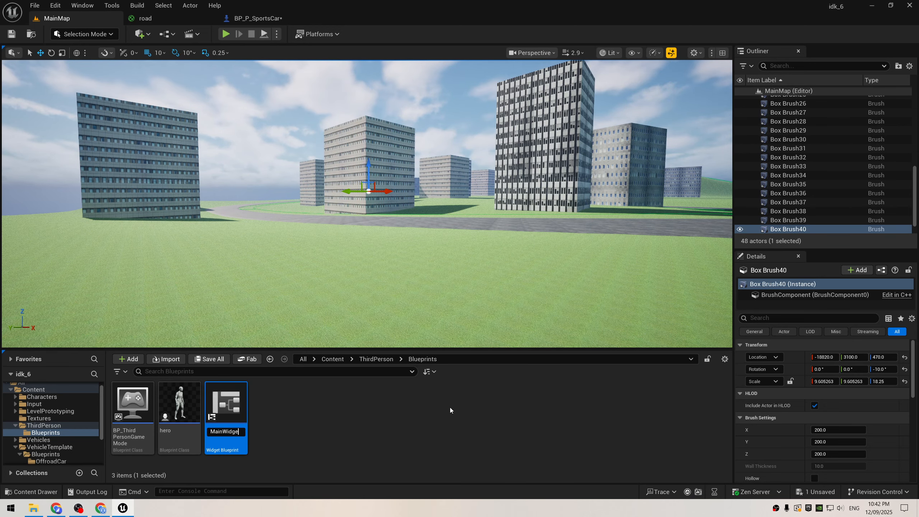
pyautogui.write('t')
pyautogui.press('Return')
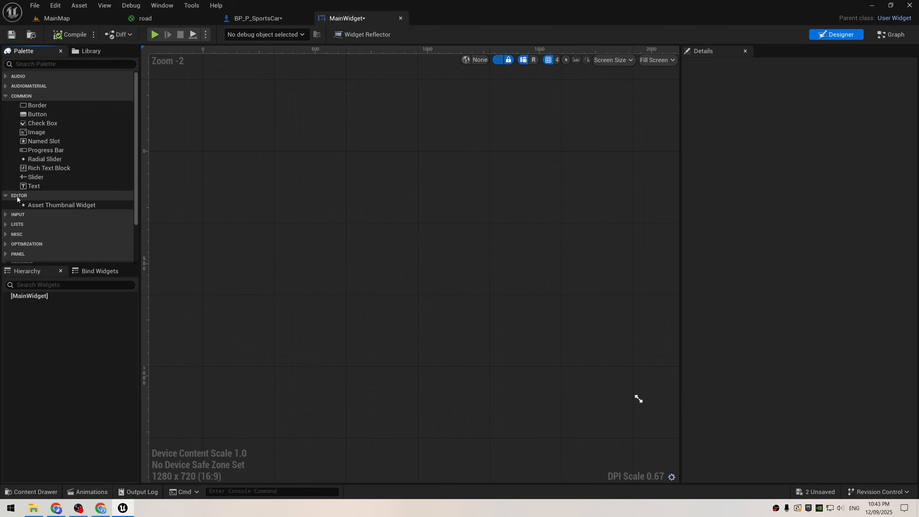
# Step: Add a Canvas Panel to the MainWidget blueprint
pyautogui.click(11, 63)
pyautogui.write('canvas')
pyautogui.press('Return')
# Step: Add a text block to the canvas that reads "Press 'E' to Interact"
pyautogui.click(9, 63)
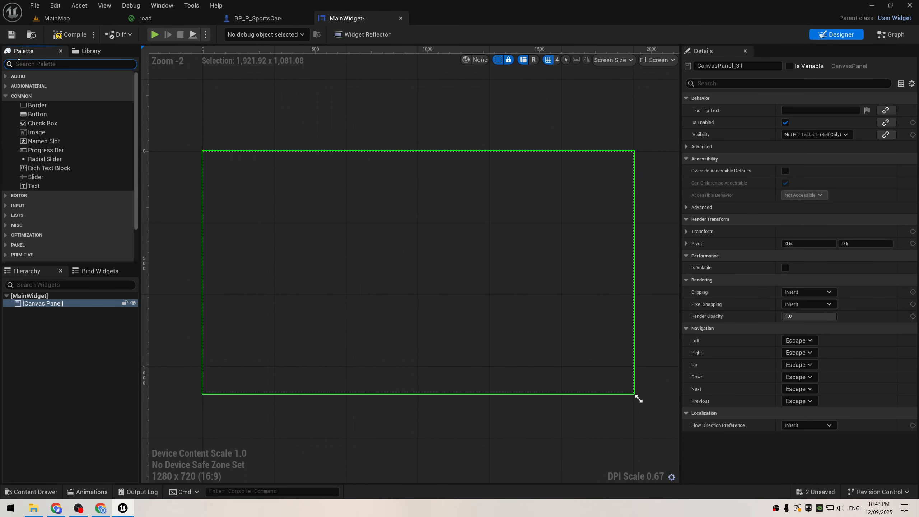
pyautogui.write('text')
pyautogui.press('Return')
pyautogui.click(815, 219)
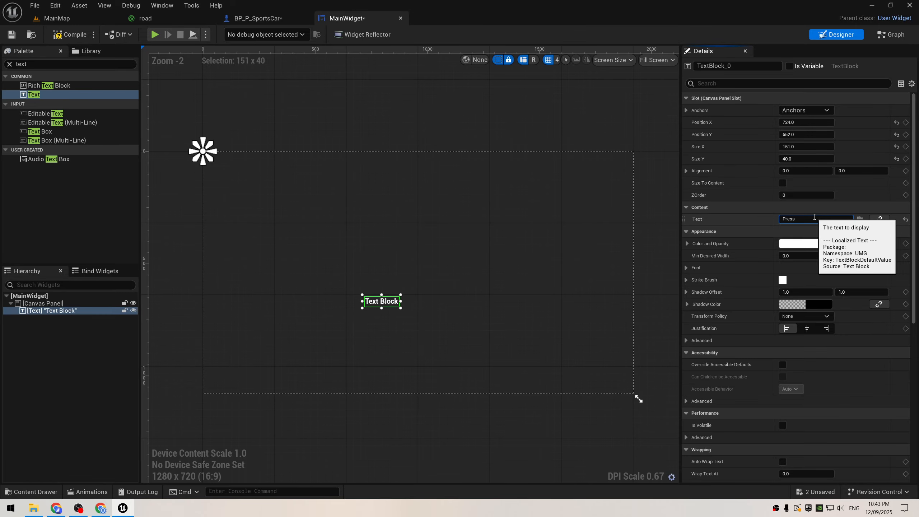
pyautogui.write("Press 'E' to Interact")
pyautogui.press('Return')
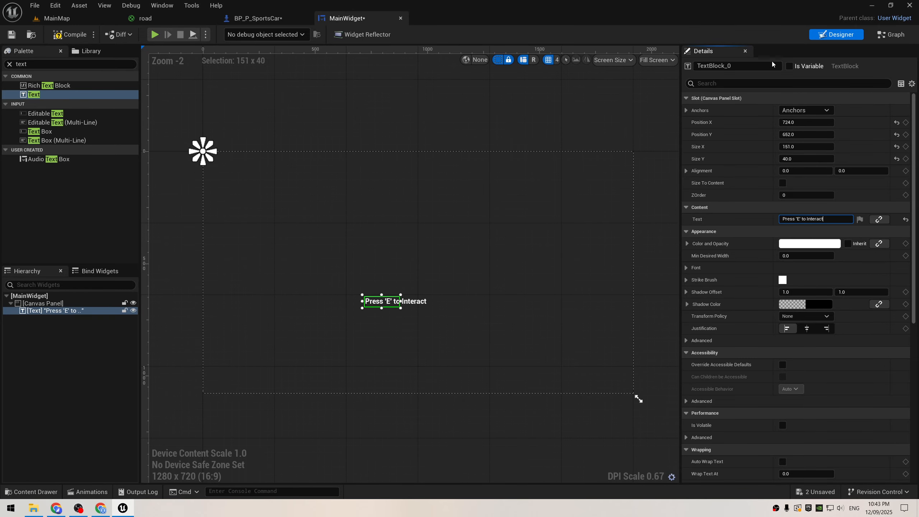
# Step: Make the text block a variable and name it InteractionText
pyautogui.click(789, 67)
pyautogui.moveTo(776, 66); pyautogui.dragTo(642, 64)
pyautogui.write('iNTERA')
pyautogui.press('BackSpace')
pyautogui.press('BackSpace')
pyautogui.press('BackSpace')
pyautogui.press('BackSpace')
pyautogui.press('BackSpace')
pyautogui.press('BackSpace')
pyautogui.write('InteractionText')
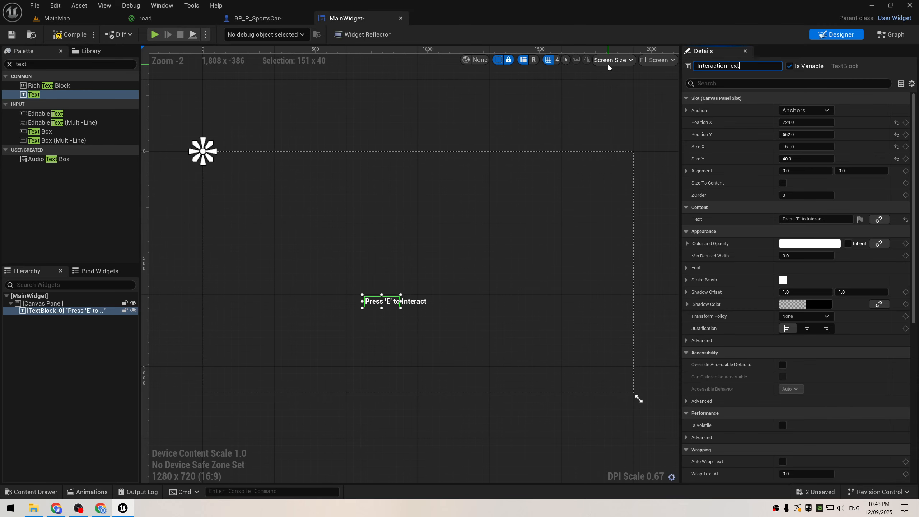
pyautogui.press('Return')
# Step: Enable Size To Content for the interaction text and set its font size to 27
pyautogui.click(782, 183)
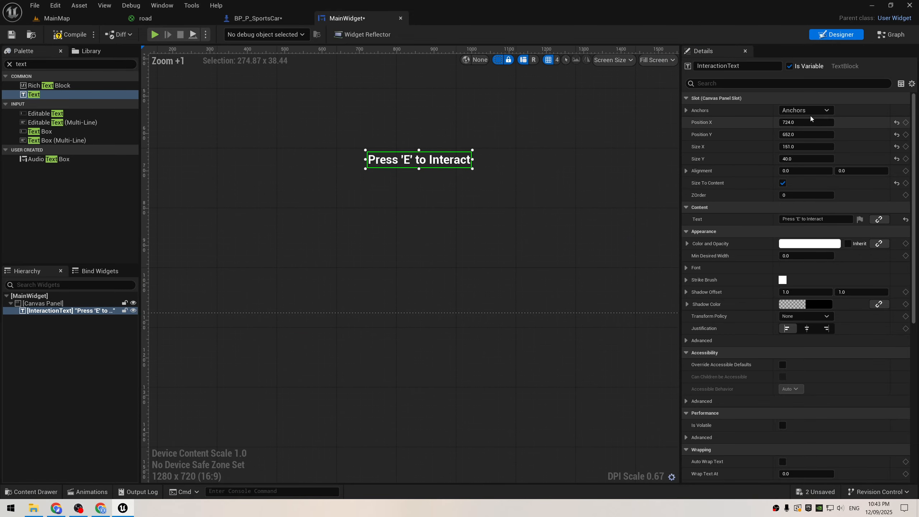
pyautogui.click(686, 270)
pyautogui.moveTo(790, 304); pyautogui.dragTo(804, 305)
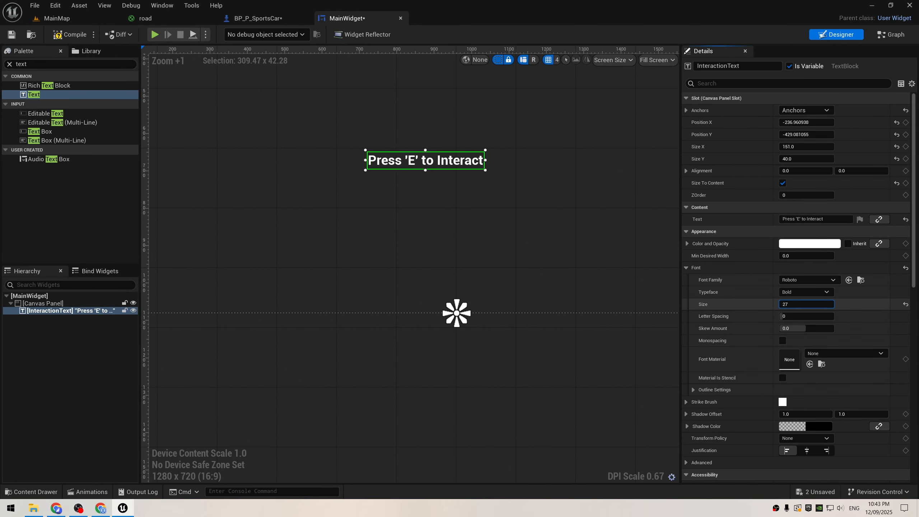
# Step: Move the interaction text down to just above the canvas's bottom centre and change its visibility setting
pyautogui.scroll(-3, 457, 214)
pyautogui.moveTo(451, 181); pyautogui.dragTo(465, 229)
pyautogui.scroll(2, 578, 224)
pyautogui.hotkey('ctrl', 's')
pyautogui.scroll(-10, 786, 253)
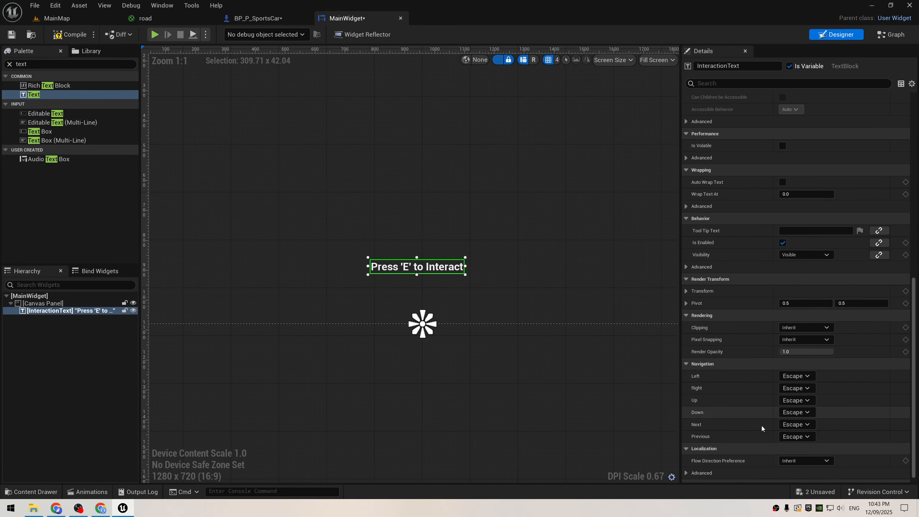
pyautogui.click(805, 275)
pyautogui.click(801, 284)
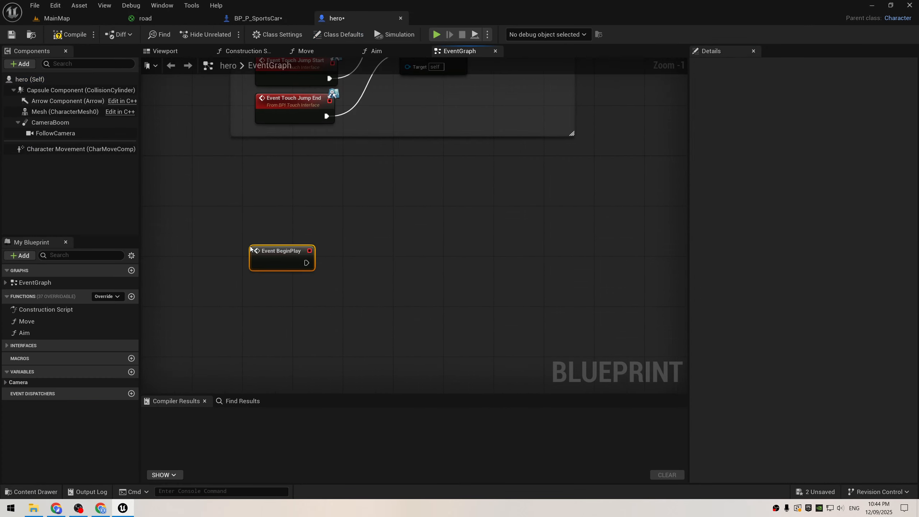
# Step: In the hero blueprint, add a Create Widget node after Event BeginPlay with Main Widget as its class
pyautogui.scroll(1, 277, 208)
pyautogui.moveTo(276, 202); pyautogui.dragTo(395, 213)
pyautogui.write('create widget')
pyautogui.press('Return')
pyautogui.click(350, 230)
pyautogui.write('main')
pyautogui.click(386, 263)
# Step: Feed the created widget into an Add to Viewport node
pyautogui.write('add to viewport')
pyautogui.moveTo(455, 221); pyautogui.dragTo(653, 204)
pyautogui.press('Return')
# Step: Promote the created widget to a variable named MainWidget, then save, compile and close the hero blueprint
pyautogui.rightClick(455, 221)
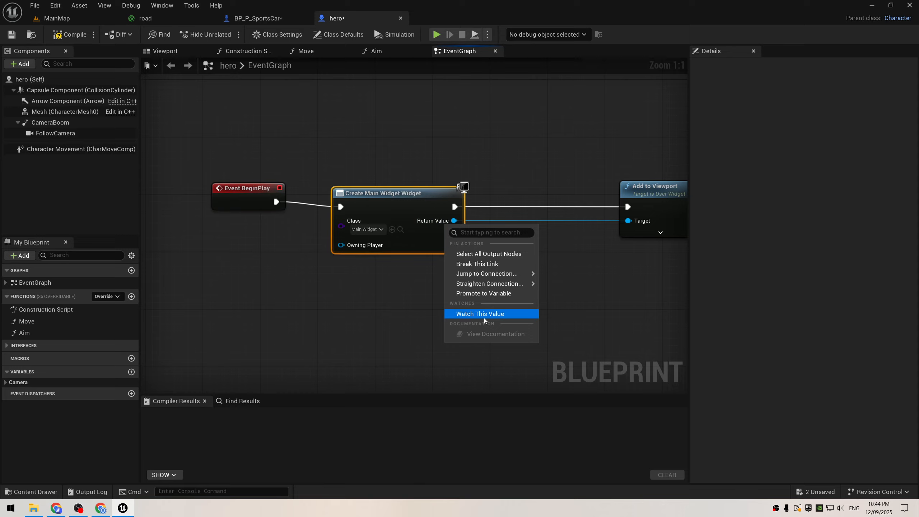
pyautogui.click(494, 292)
pyautogui.write('MainWidget')
pyautogui.press('Return')
pyautogui.click(546, 210)
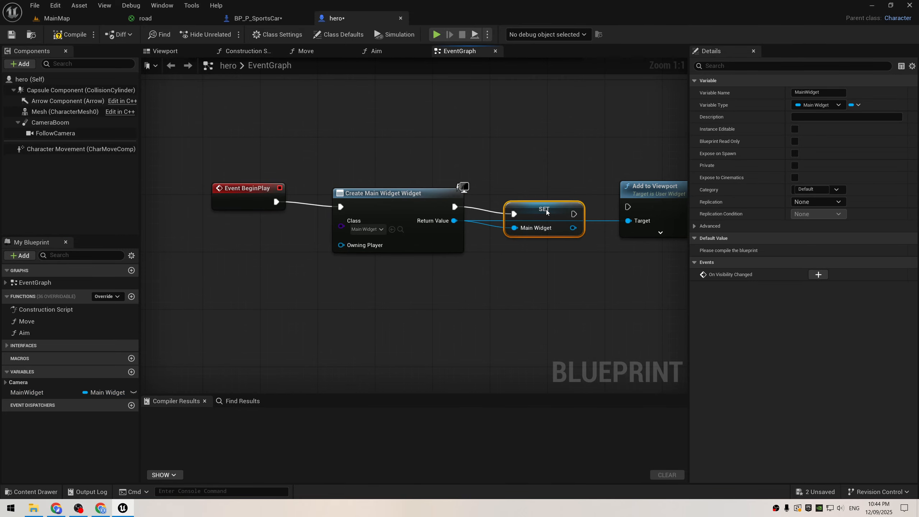
pyautogui.click(13, 35)
pyautogui.click(71, 35)
pyautogui.click(400, 19)
# Step: Make room after the hero cast and get the hero's Main Widget and its Interaction Text from As Hero
pyautogui.scroll(2, 345, 214)
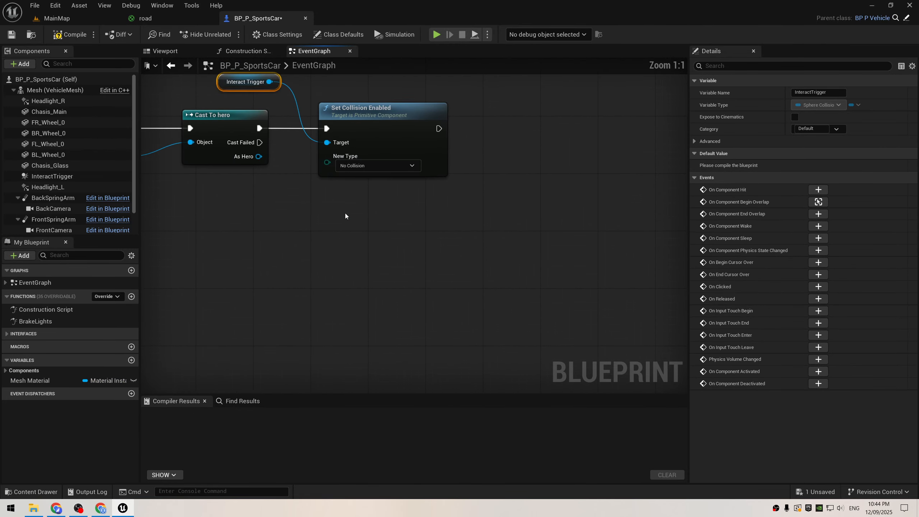
pyautogui.moveTo(345, 214); pyautogui.dragTo(276, 81)
pyautogui.moveTo(359, 120); pyautogui.dragTo(595, 125)
pyautogui.moveTo(362, 170); pyautogui.dragTo(426, 178, button='right')
pyautogui.moveTo(323, 168); pyautogui.dragTo(357, 168)
pyautogui.write('mainwid')
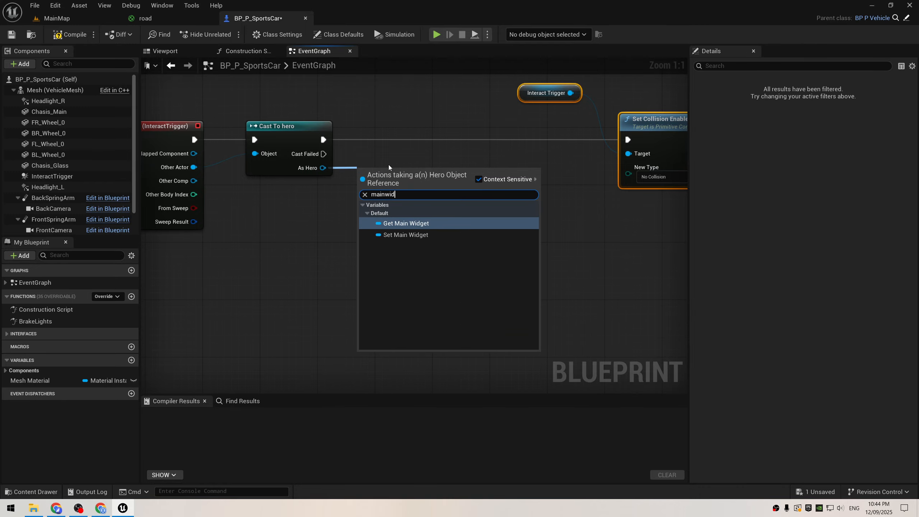
pyautogui.press('Return')
pyautogui.moveTo(438, 172); pyautogui.dragTo(397, 195)
pyautogui.write('interact')
pyautogui.press('Return')
# Step: Add a Set Visibility node for Interaction Text and wire it between the hero cast and Set Collision Enabled
pyautogui.moveTo(446, 194); pyautogui.dragTo(383, 231)
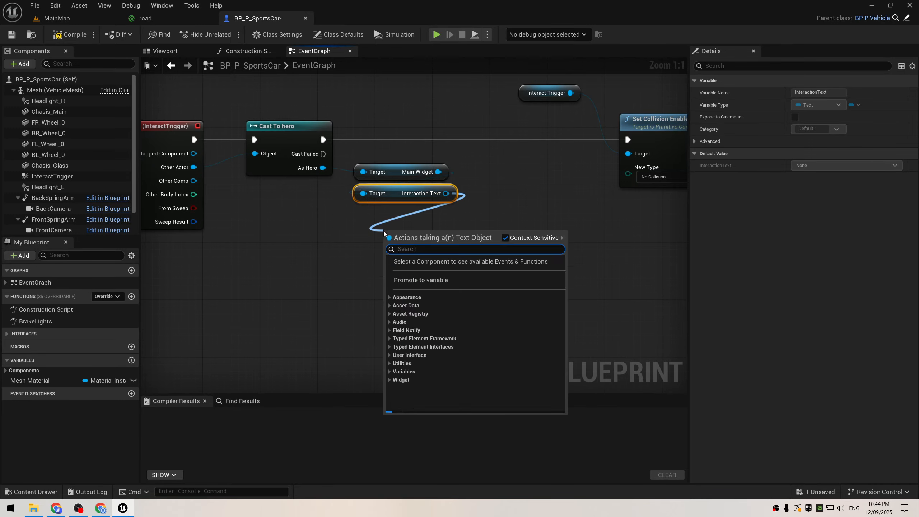
pyautogui.write('set vis')
pyautogui.press('Return')
pyautogui.moveTo(463, 273); pyautogui.dragTo(557, 160)
pyautogui.moveTo(490, 140); pyautogui.dragTo(324, 140)
pyautogui.moveTo(596, 140); pyautogui.dragTo(628, 140)
pyautogui.scroll(-2, 319, 193)
pyautogui.moveTo(319, 195); pyautogui.dragTo(330, 183, button='right')
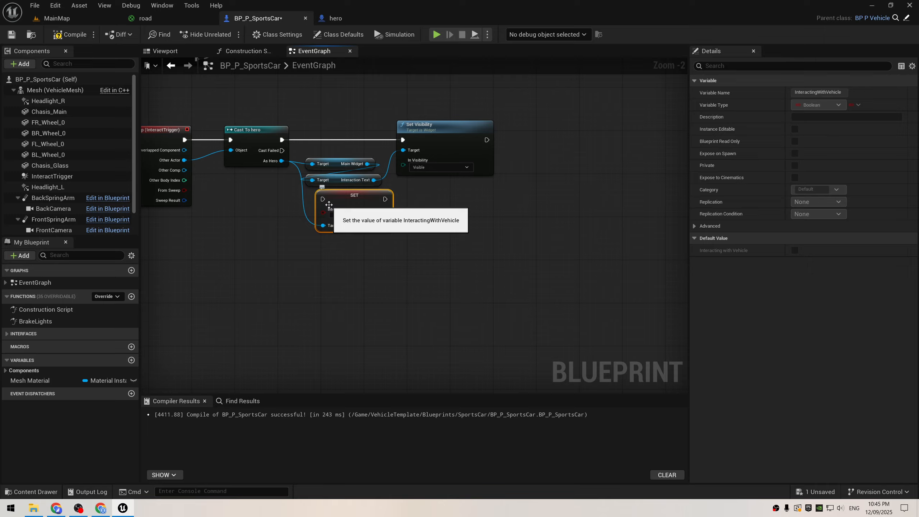
pyautogui.moveTo(377, 203); pyautogui.dragTo(542, 161)
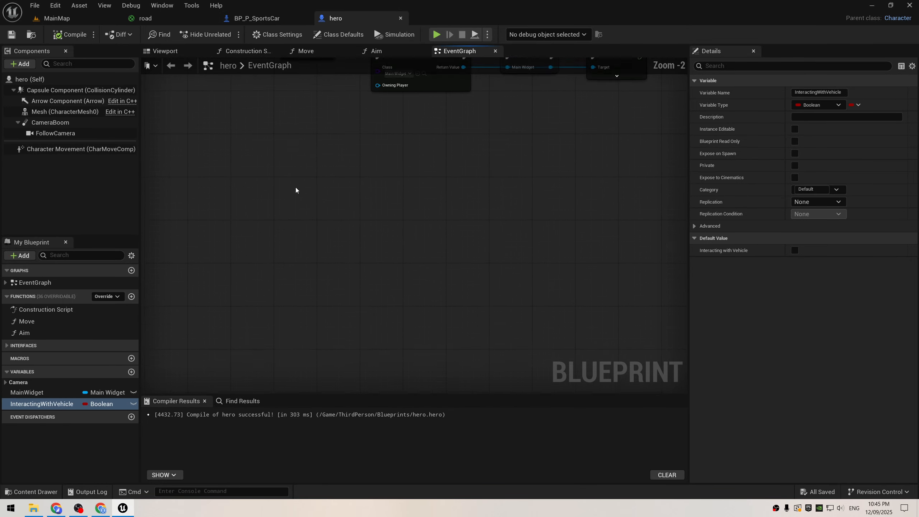
# Step: Add a keyboard E event and an Interacting with Vehicle getter to the hero event graph
pyautogui.rightClick(291, 199)
pyautogui.write('e keyboard')
pyautogui.scroll(-12, 333, 345)
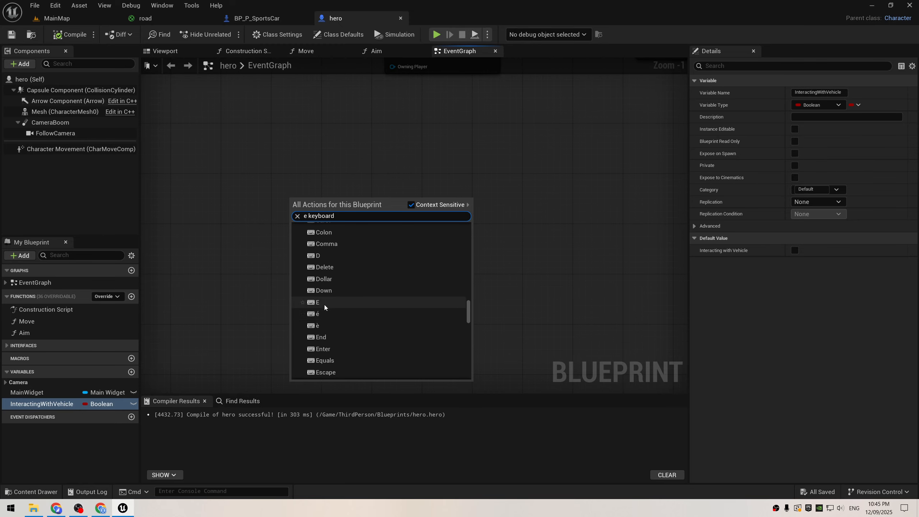
pyautogui.click(324, 304)
pyautogui.scroll(1, 323, 275)
pyautogui.moveTo(322, 261); pyautogui.dragTo(272, 232, button='right')
pyautogui.keyDown('ctrl'); pyautogui.moveTo(60, 404); pyautogui.dragTo(217, 247); pyautogui.keyUp('ctrl')
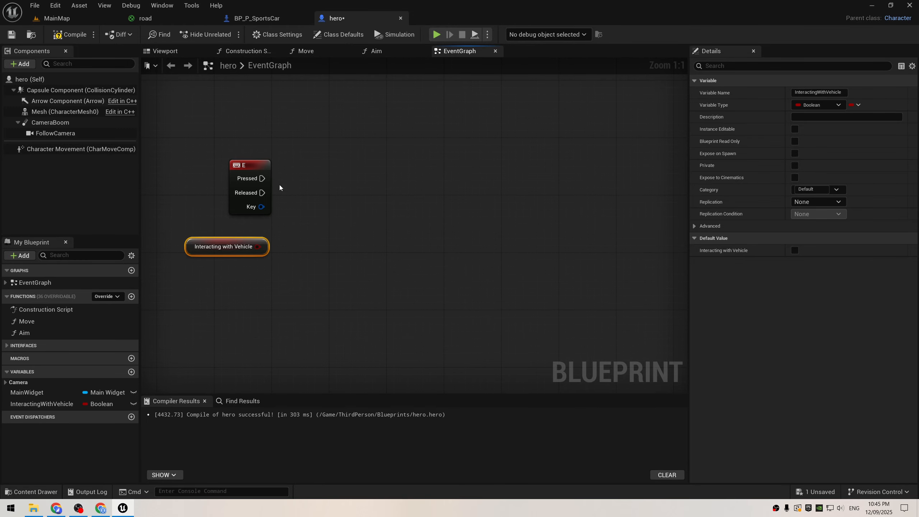
# Step: Add a Get Overlapping Actors node and get element 0 of its output array
pyautogui.rightClick(333, 160)
pyautogui.write('getoverlap')
pyautogui.click(366, 198)
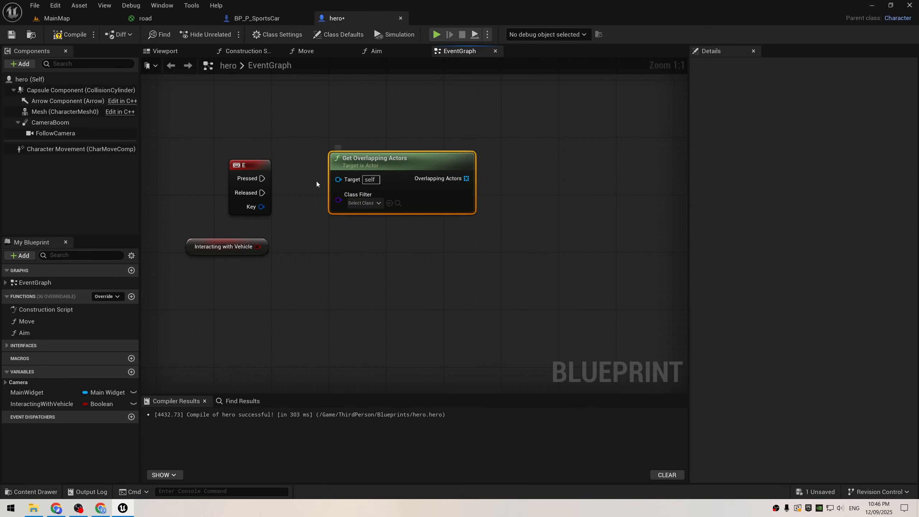
pyautogui.moveTo(466, 179); pyautogui.dragTo(541, 230)
pyautogui.write('get')
pyautogui.click(544, 295)
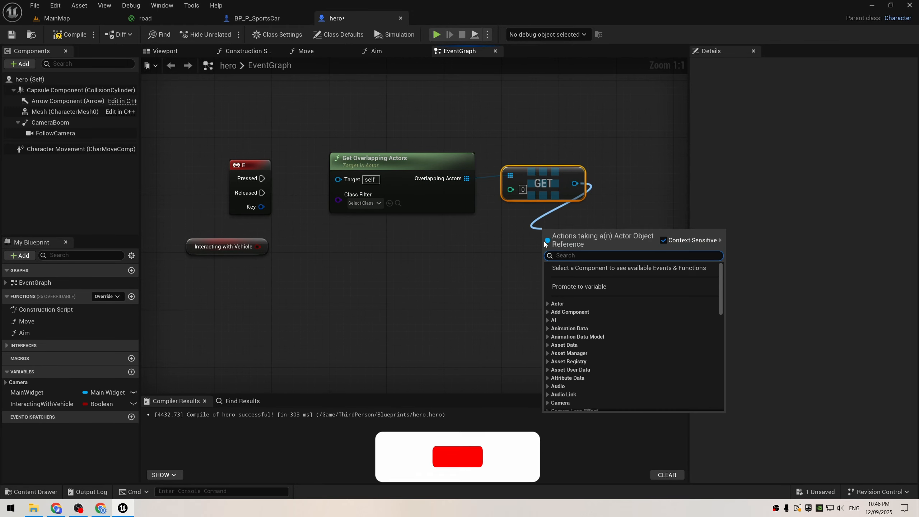
# Step: Cast the overlapping actor to BP_P_SportsCar as a pure cast and arrange these nodes above the E event
pyautogui.write('sports')
pyautogui.click(582, 283)
pyautogui.moveTo(593, 290); pyautogui.dragTo(426, 283, button='right')
pyautogui.rightClick(437, 248)
pyautogui.click(477, 476)
pyautogui.moveTo(411, 240); pyautogui.dragTo(468, 183)
pyautogui.moveTo(471, 232); pyautogui.dragTo(275, 174)
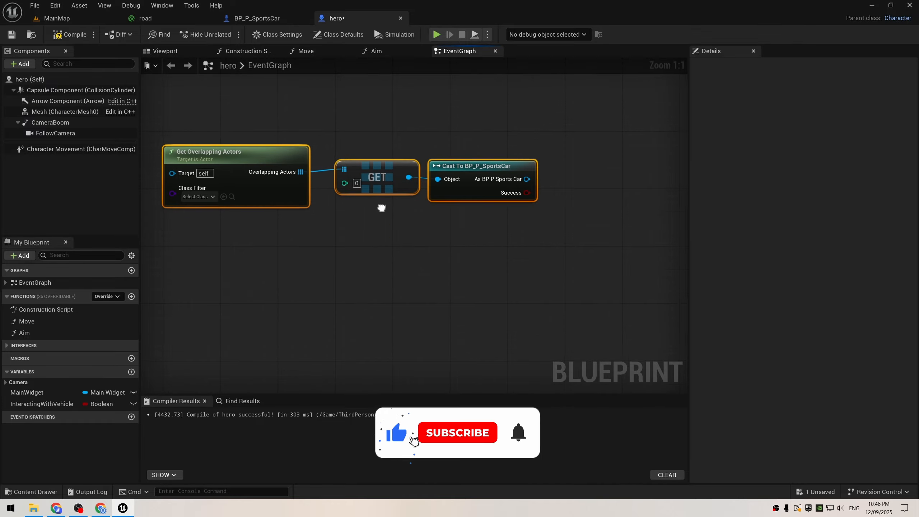
pyautogui.moveTo(382, 207); pyautogui.dragTo(514, 232, button='right')
pyautogui.moveTo(612, 217); pyautogui.dragTo(255, 149)
# Step: Add a Branch on the E event's Pressed output with Interacting with Vehicle as its condition
pyautogui.moveTo(263, 199); pyautogui.dragTo(306, 191, button='right')
pyautogui.press('b')
pyautogui.click(318, 195)
pyautogui.moveTo(259, 187); pyautogui.dragTo(326, 214)
pyautogui.moveTo(254, 255); pyautogui.dragTo(320, 201)
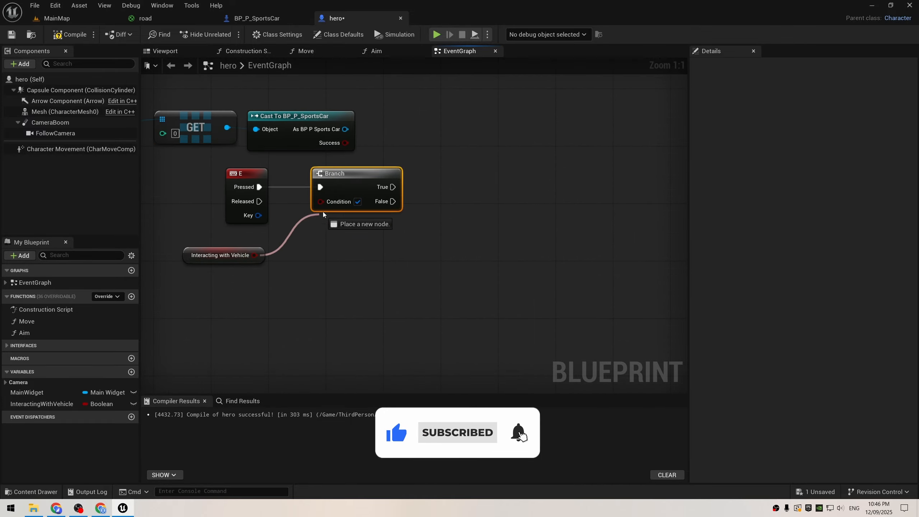
# Step: Add a Get Player Controller node to the hero graph near the Branch
pyautogui.moveTo(427, 265); pyautogui.dragTo(343, 273, button='right')
pyautogui.rightClick(343, 272)
pyautogui.write('getplayuercontr')
pyautogui.hotkey('ctrl', 'a')
pyautogui.write('getplayercon')
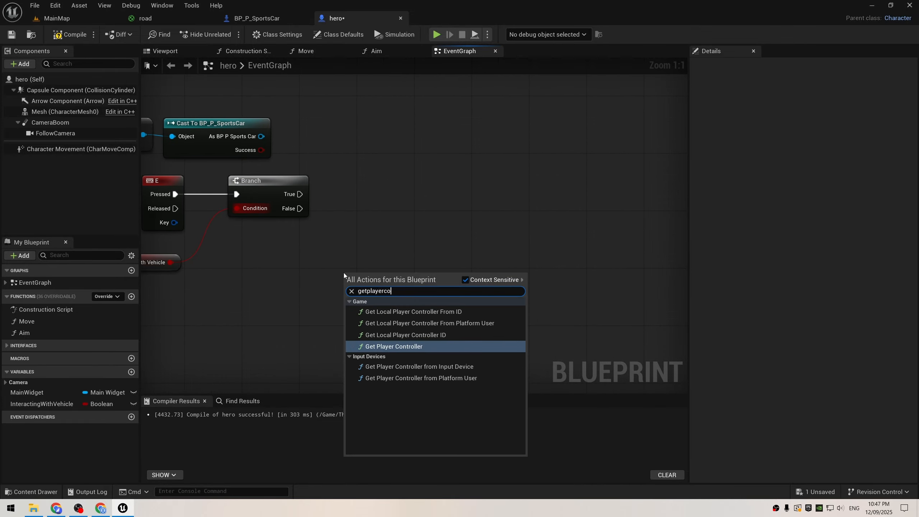
pyautogui.press('Return')
# Step: Make the player controller possess the cast sports car on the Branch's True output and briefly play-test it
pyautogui.moveTo(448, 288); pyautogui.dragTo(513, 251)
pyautogui.write('s')
pyautogui.press('BackSpace')
pyautogui.write('posses')
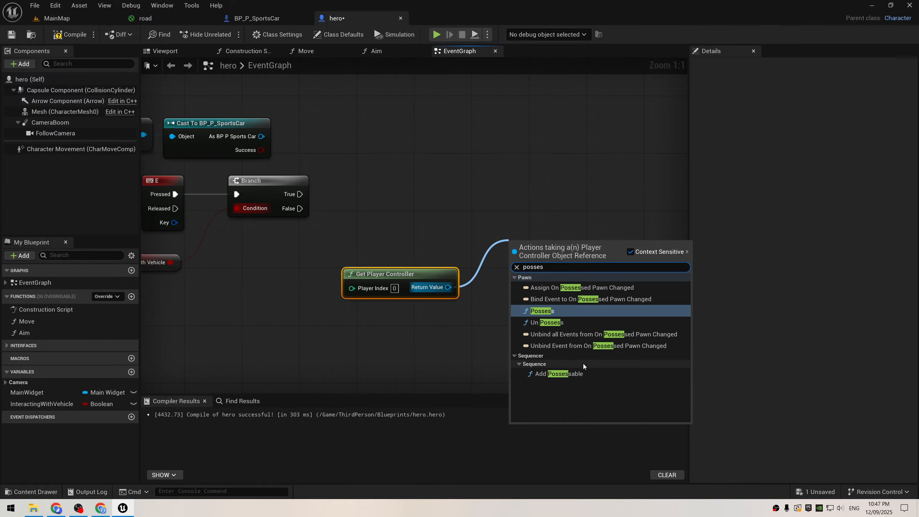
pyautogui.click(550, 311)
pyautogui.moveTo(261, 136); pyautogui.dragTo(518, 294)
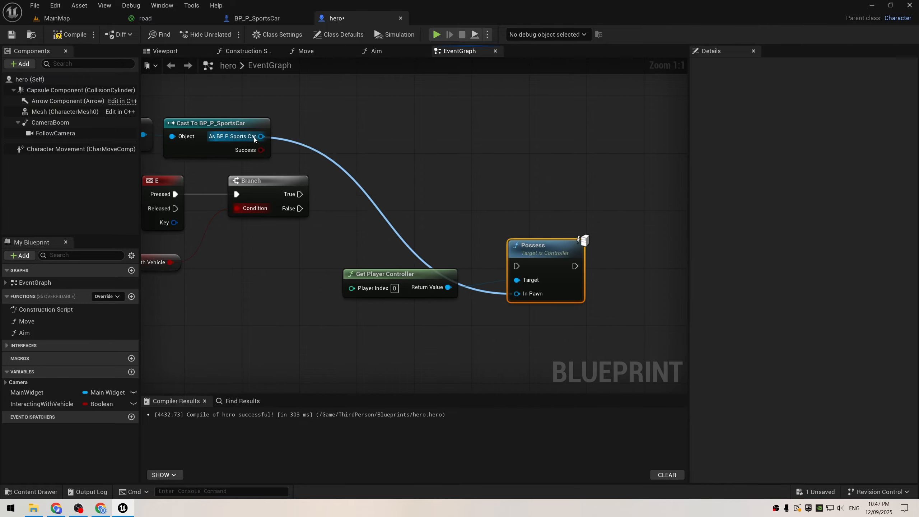
pyautogui.moveTo(300, 194); pyautogui.dragTo(483, 180)
pyautogui.click(437, 34)
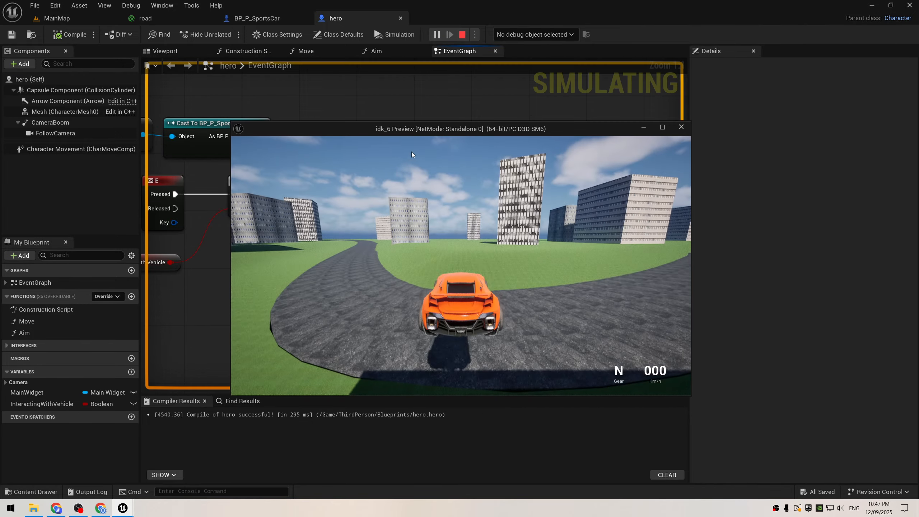
pyautogui.press('Escape')
# Step: Return to MainMap and open its level blueprint options
pyautogui.click(57, 18)
pyautogui.click(167, 34)
pyautogui.moveTo(256, 117)
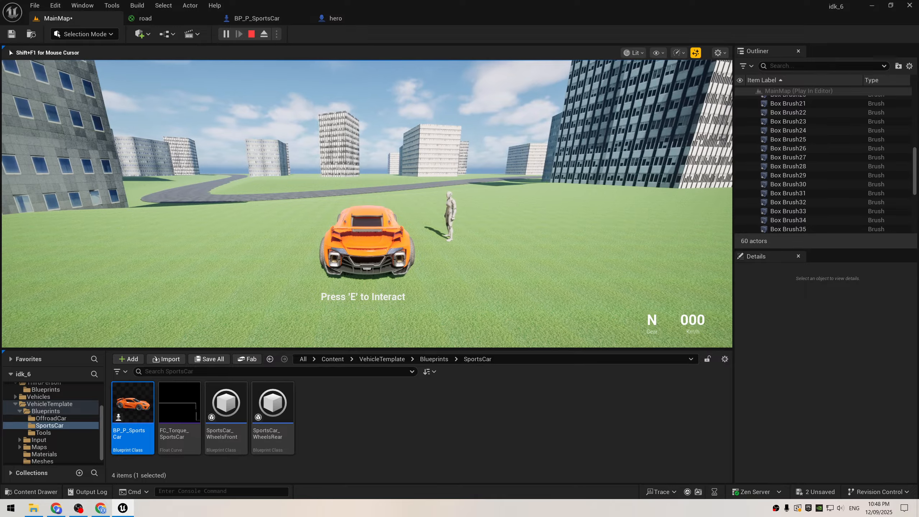
# Step: Test the car interaction in play mode, stop playing and close the Message Log
pyautogui.press('e')
pyautogui.press('e')
pyautogui.press('Escape')
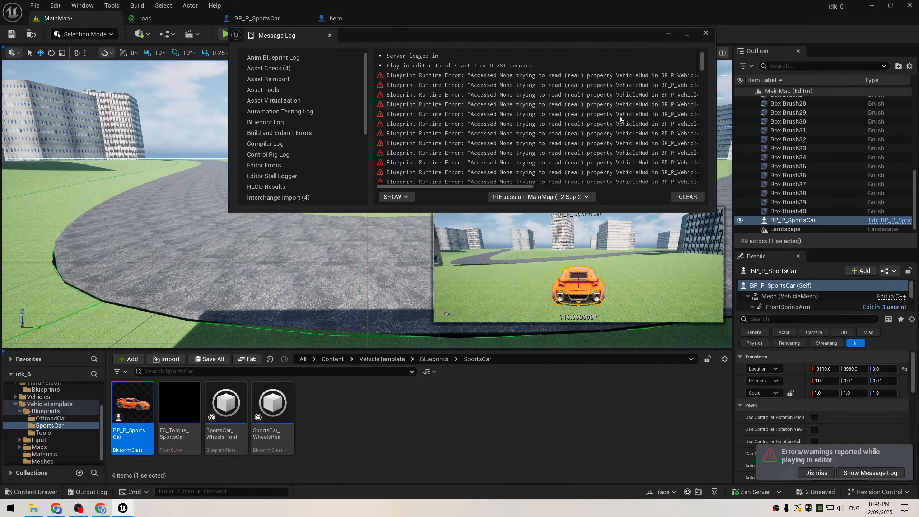
pyautogui.click(704, 34)
# Step: Return to the hero graph and start a new connection from the cast's As BP P Sports Car output
pyautogui.click(348, 21)
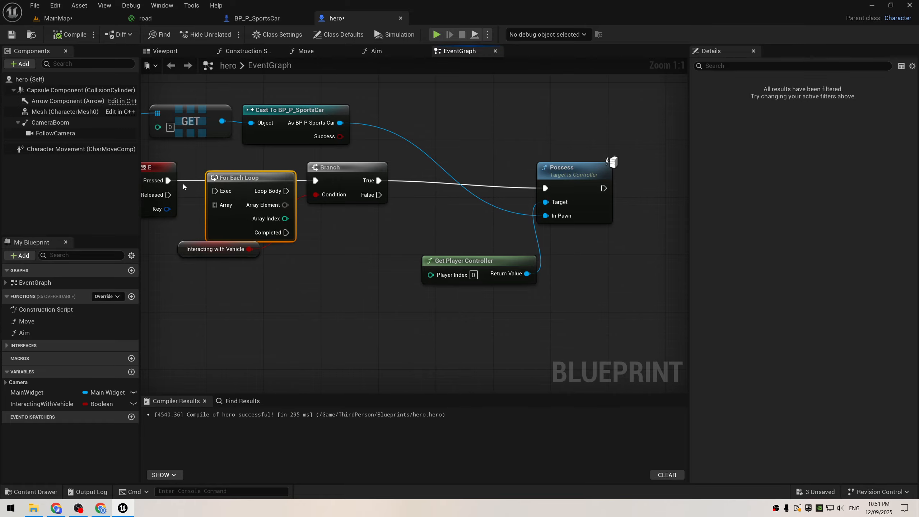
pyautogui.moveTo(543, 254); pyautogui.dragTo(454, 178)
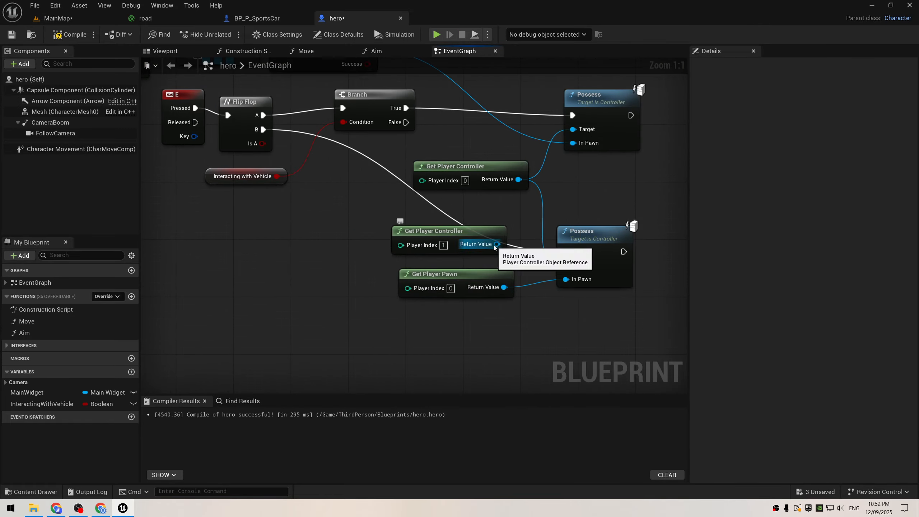
pyautogui.moveTo(415, 165); pyautogui.dragTo(464, 157)
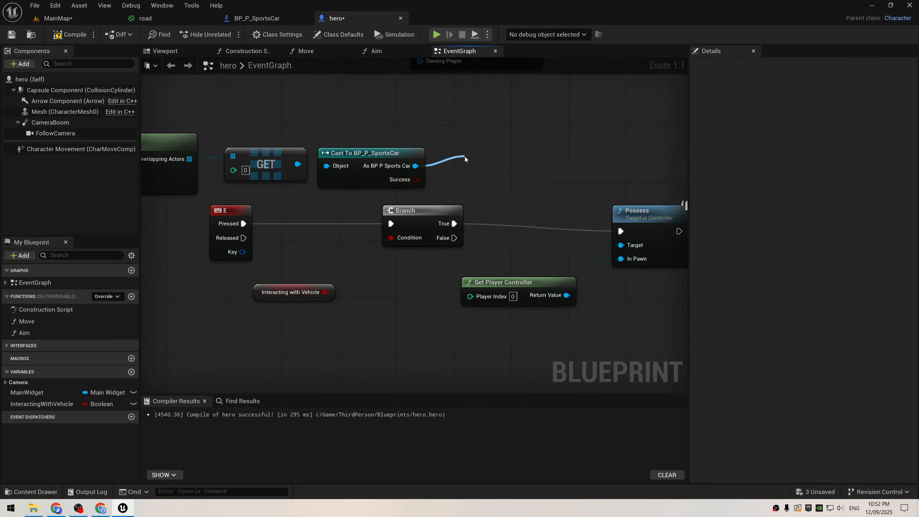